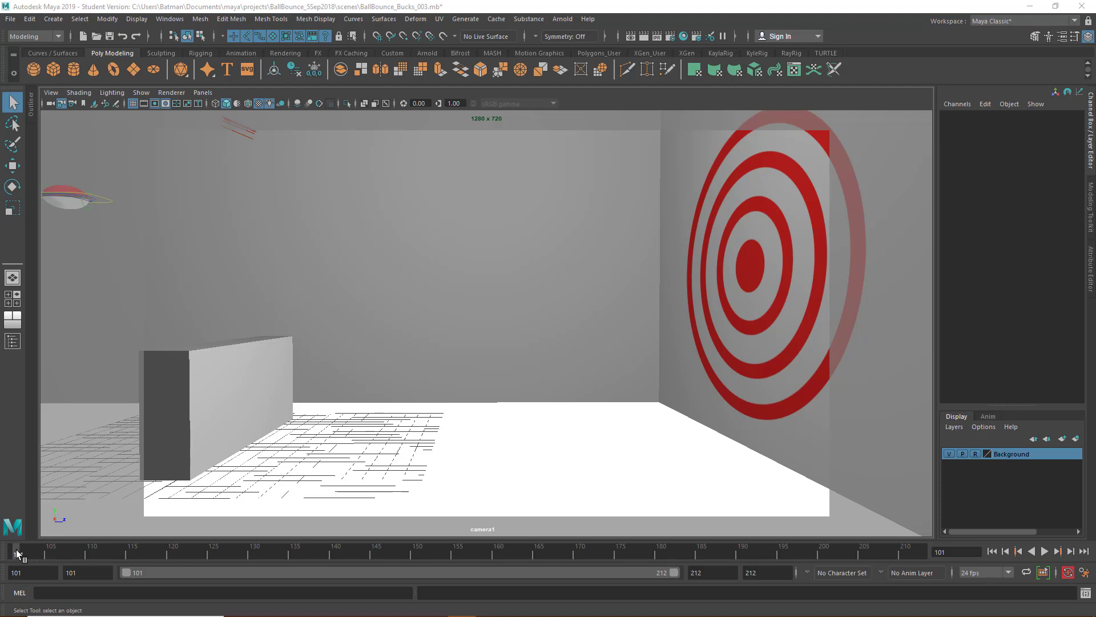
- Play back the ball-bounce animation twice from frame 101 and return to the first frame
mouse_move(19, 549)
mouse_down()
mouse_move(52, 550)
mouse_move(16, 551)
mouse_up()
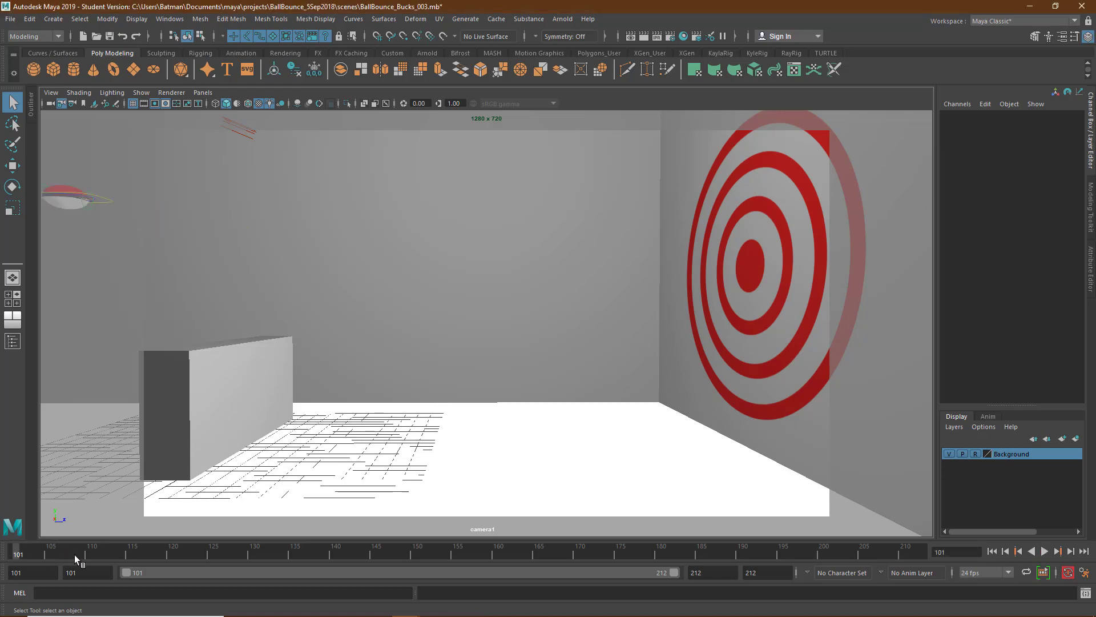
click(1045, 552)
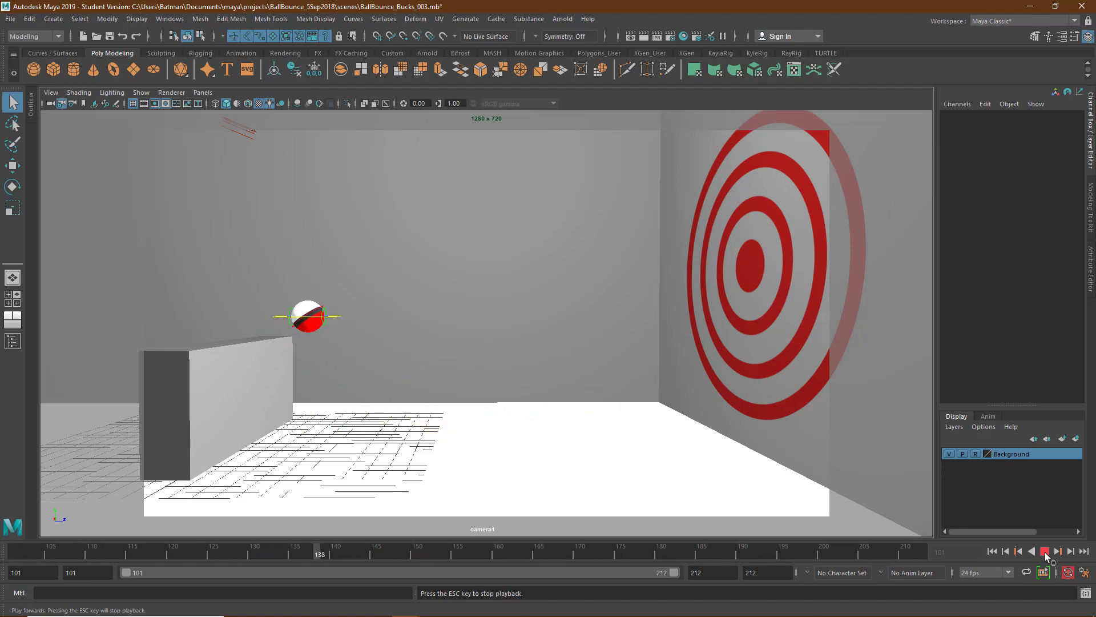
click(1045, 552)
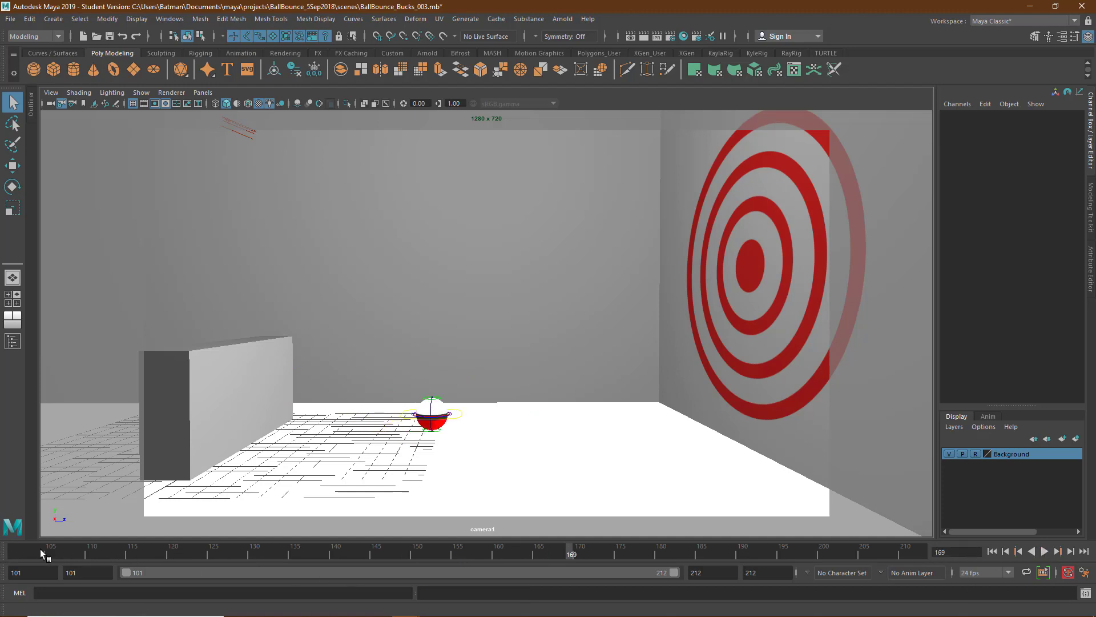
click(10, 552)
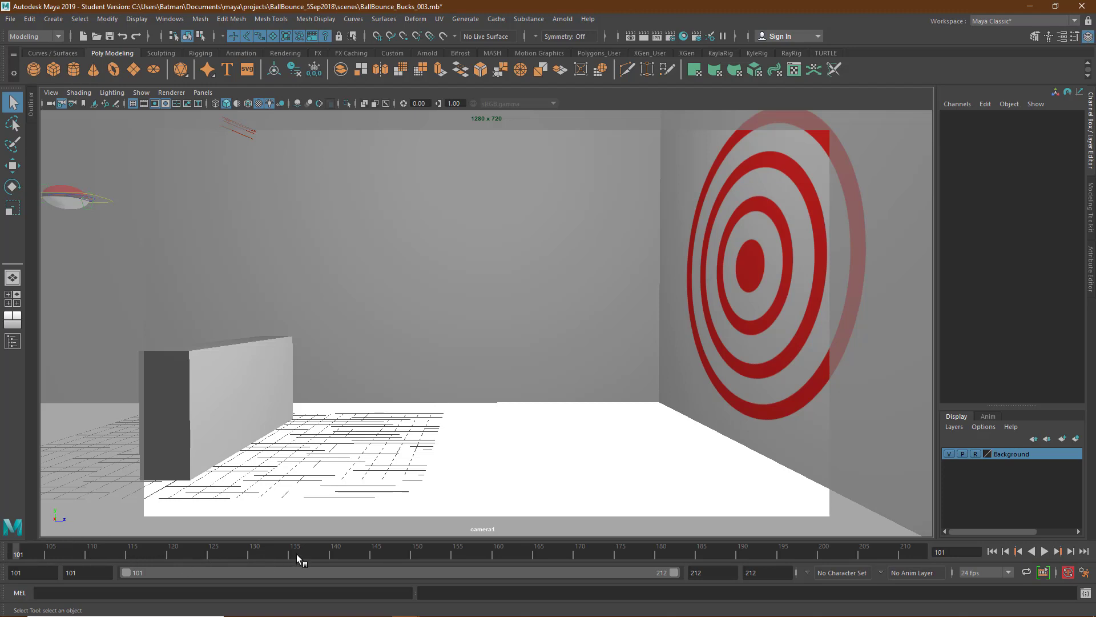
click(1044, 551)
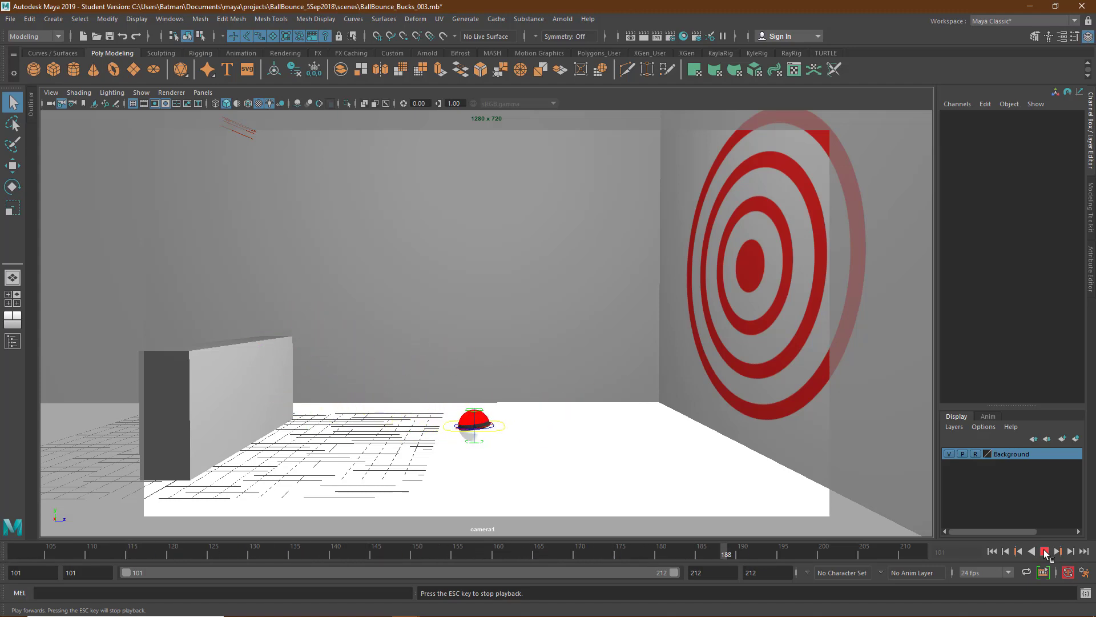
click(1044, 551)
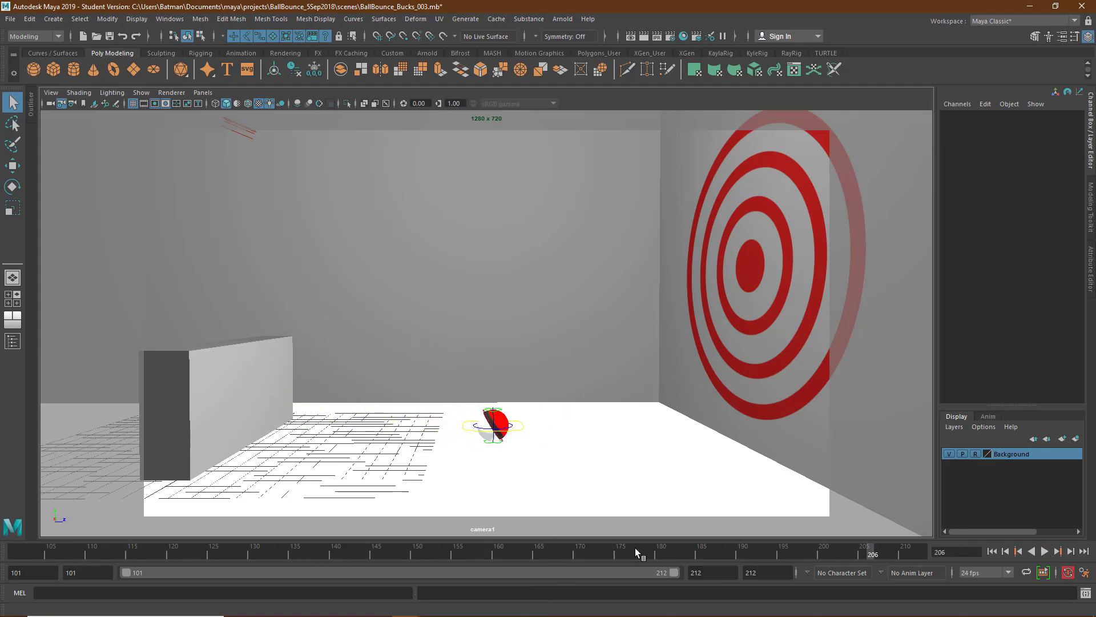
click(13, 552)
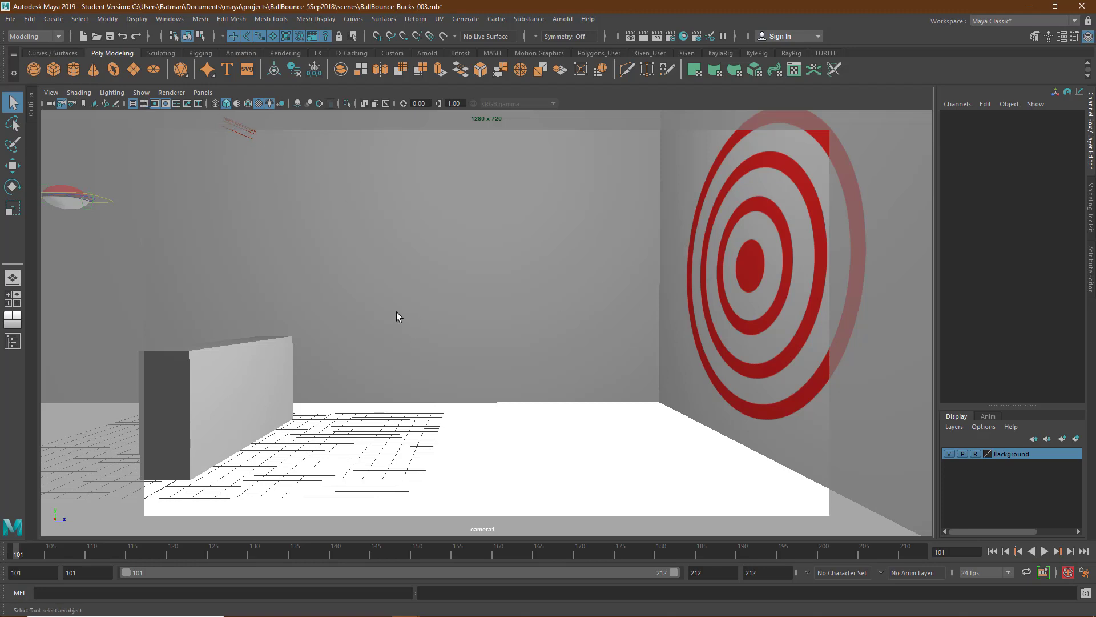
- At frame 122, hide all object types in the camera view and show only polygons
click(184, 551)
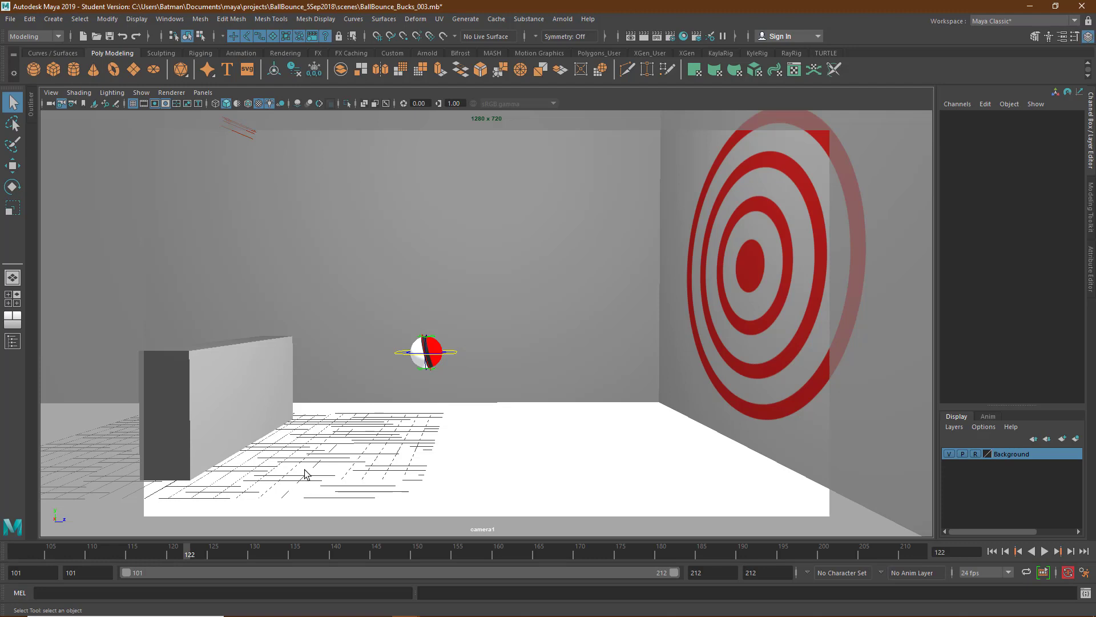
click(142, 93)
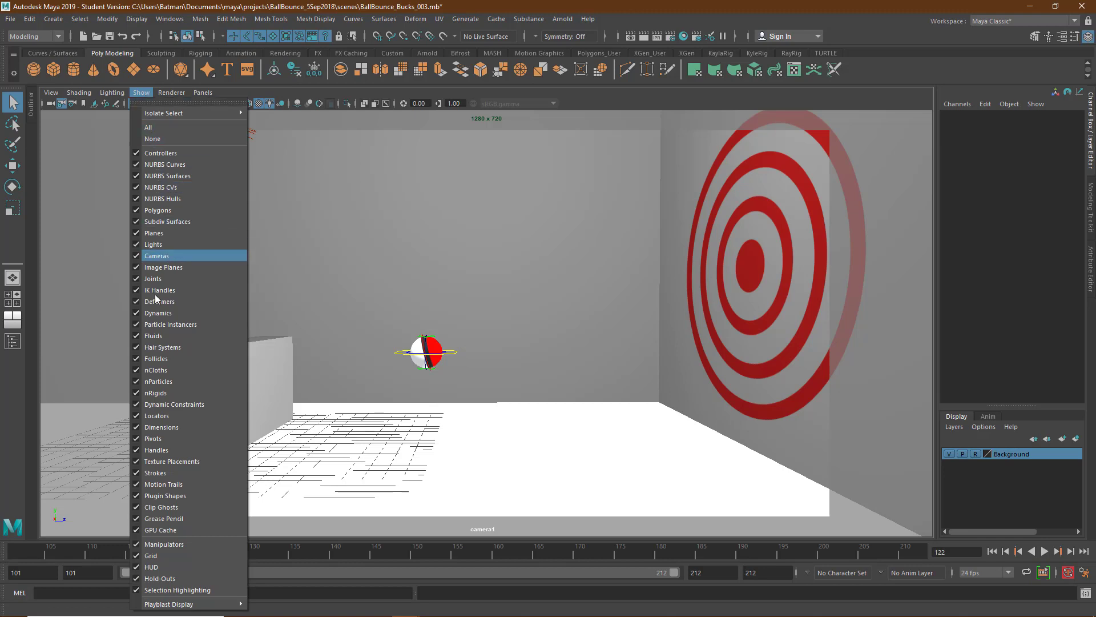
click(152, 138)
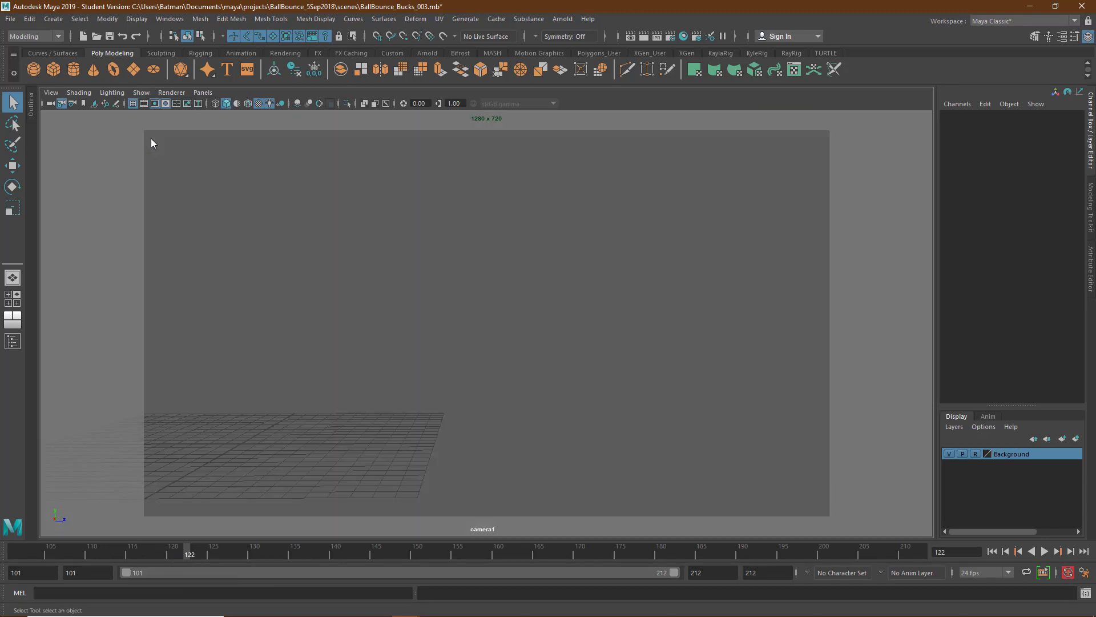
click(142, 93)
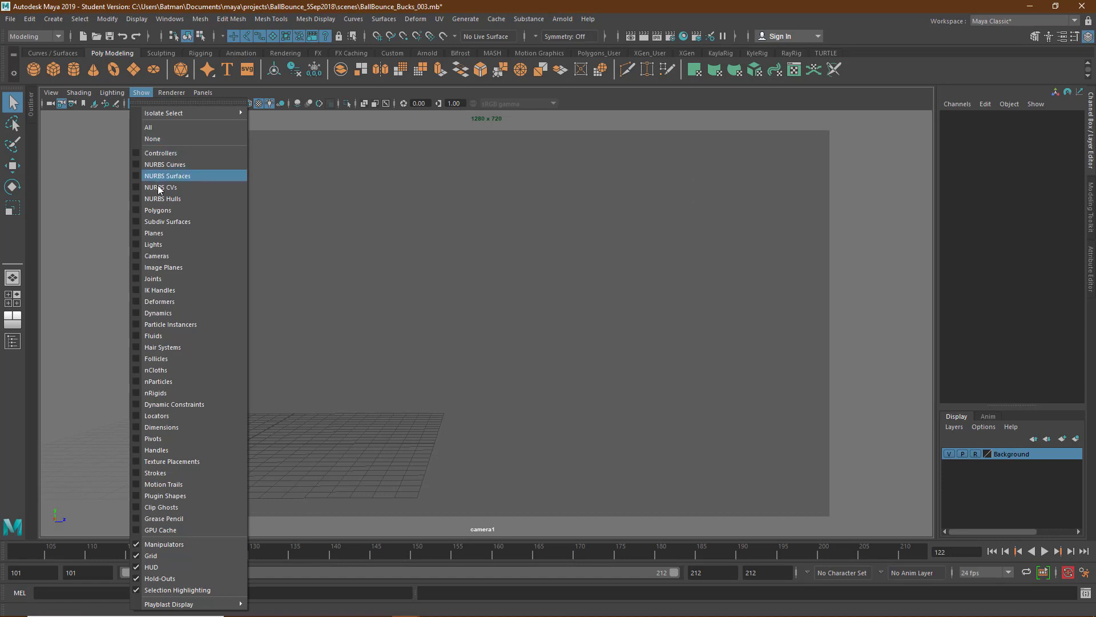
click(160, 211)
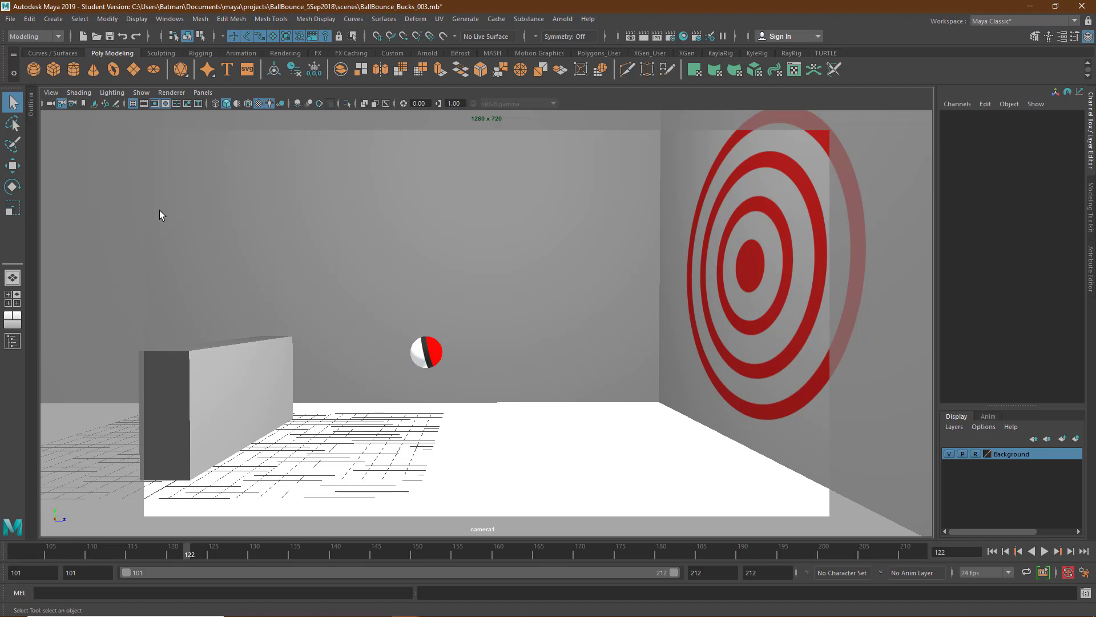
- Hide the grid in the camera view
click(142, 93)
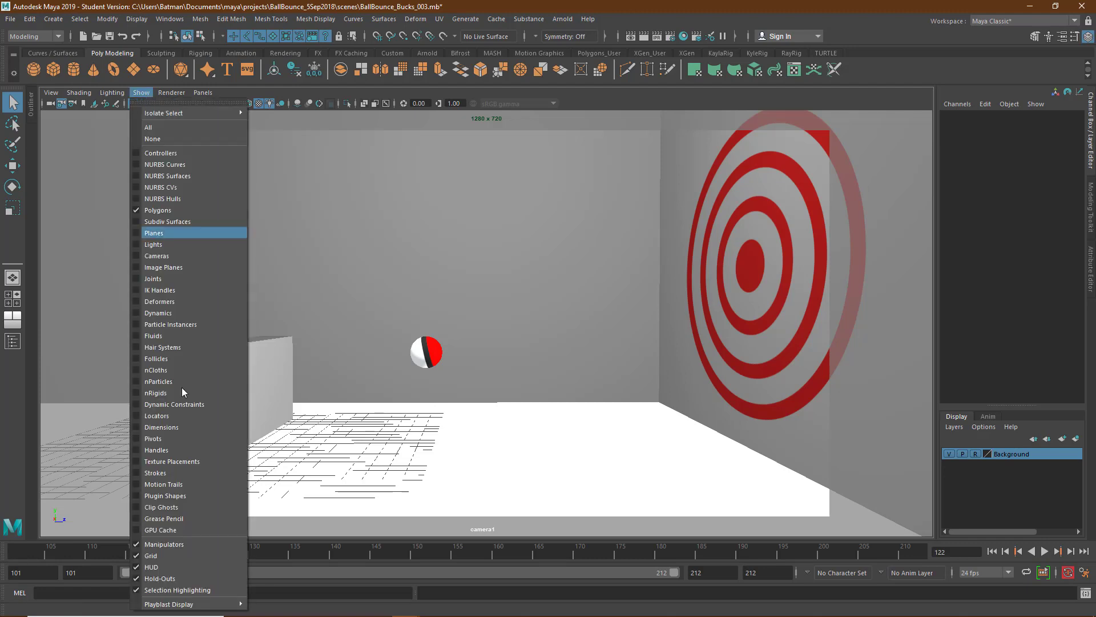
click(152, 556)
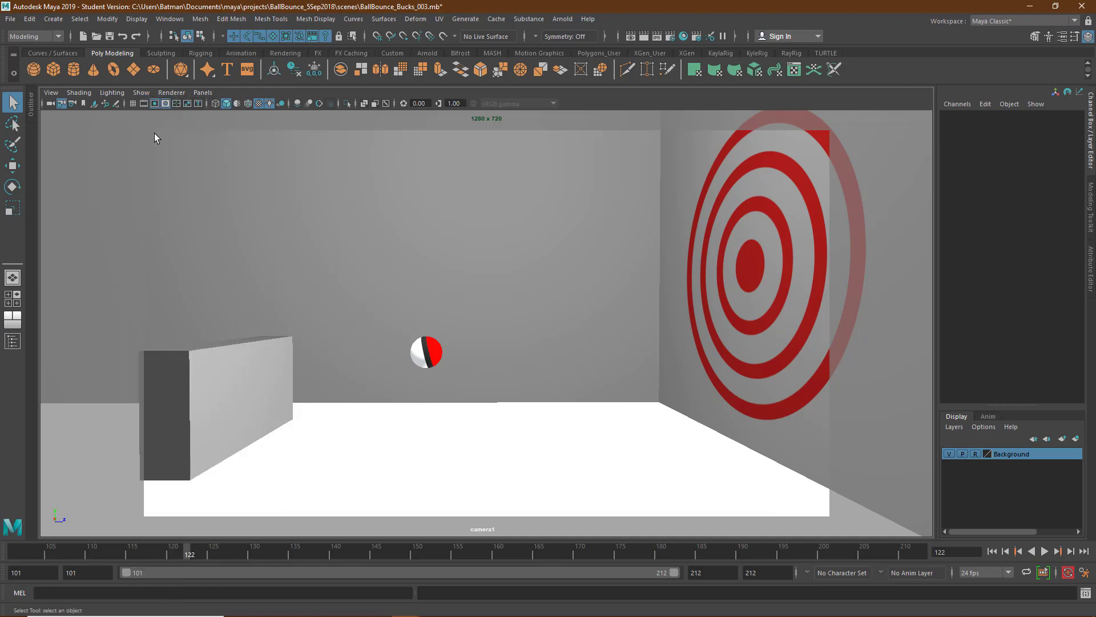
click(141, 92)
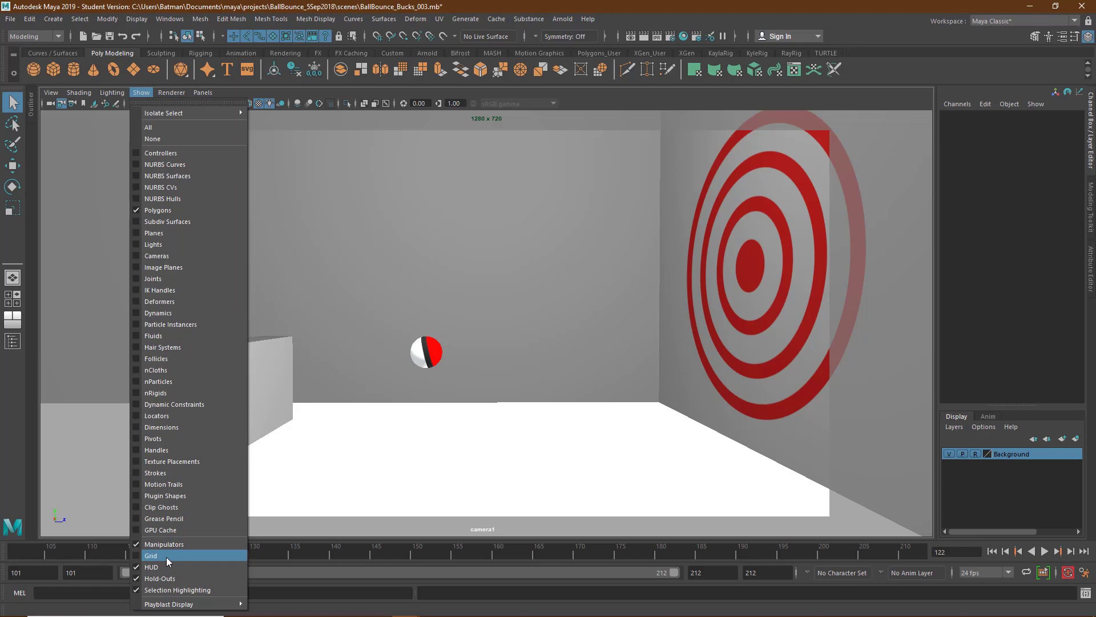
click(142, 93)
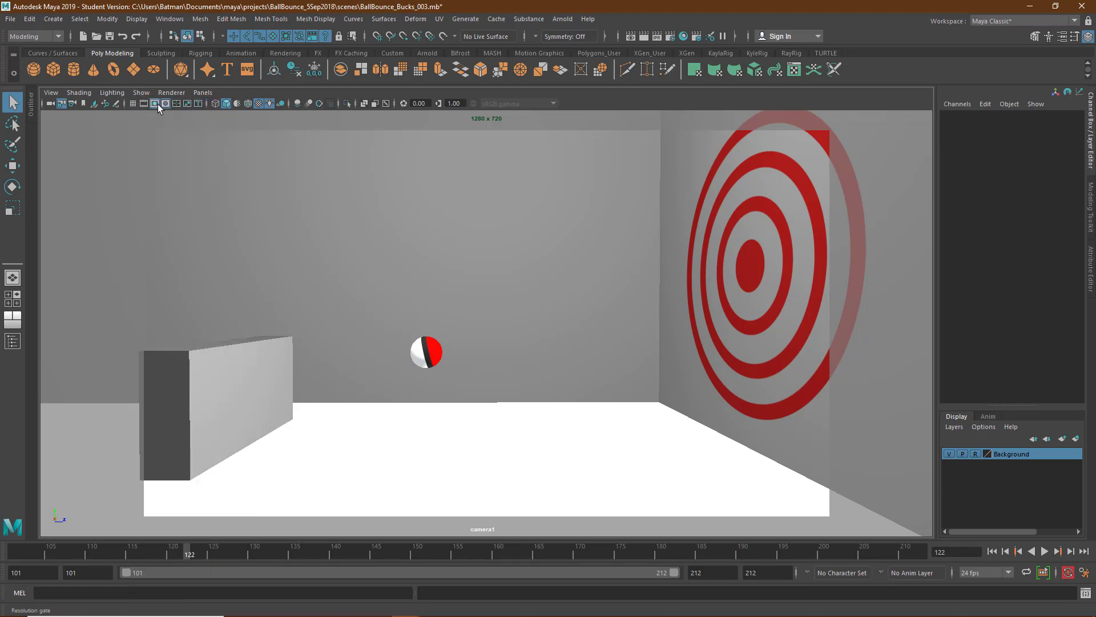
- Toggle the resolution gate off and on, and review the image size preset in the render settings
click(155, 104)
click(155, 104)
click(671, 36)
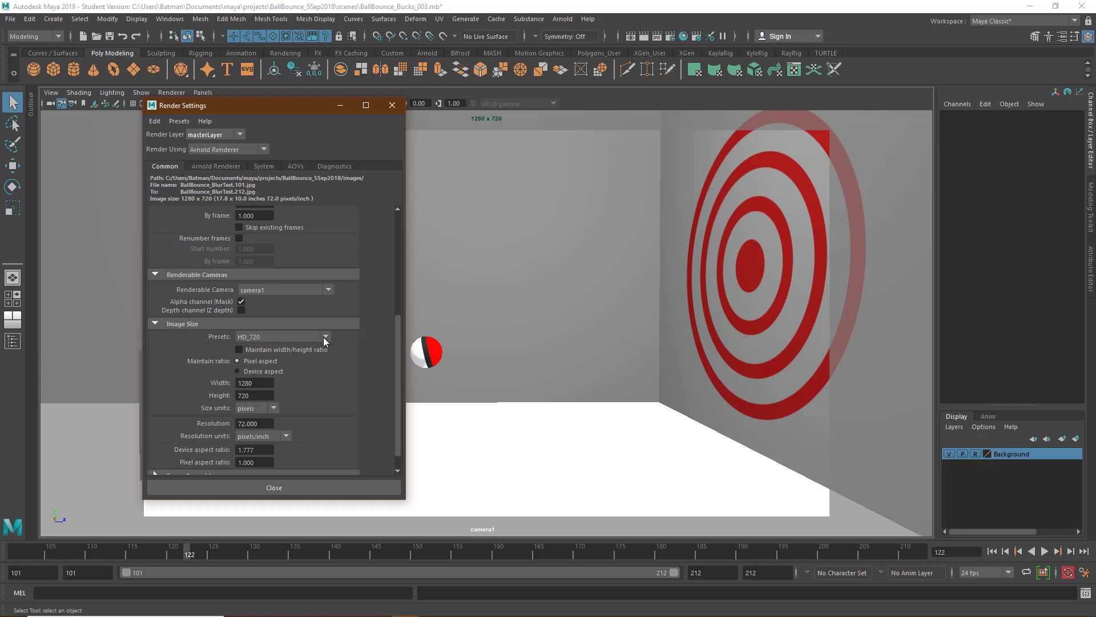
click(292, 488)
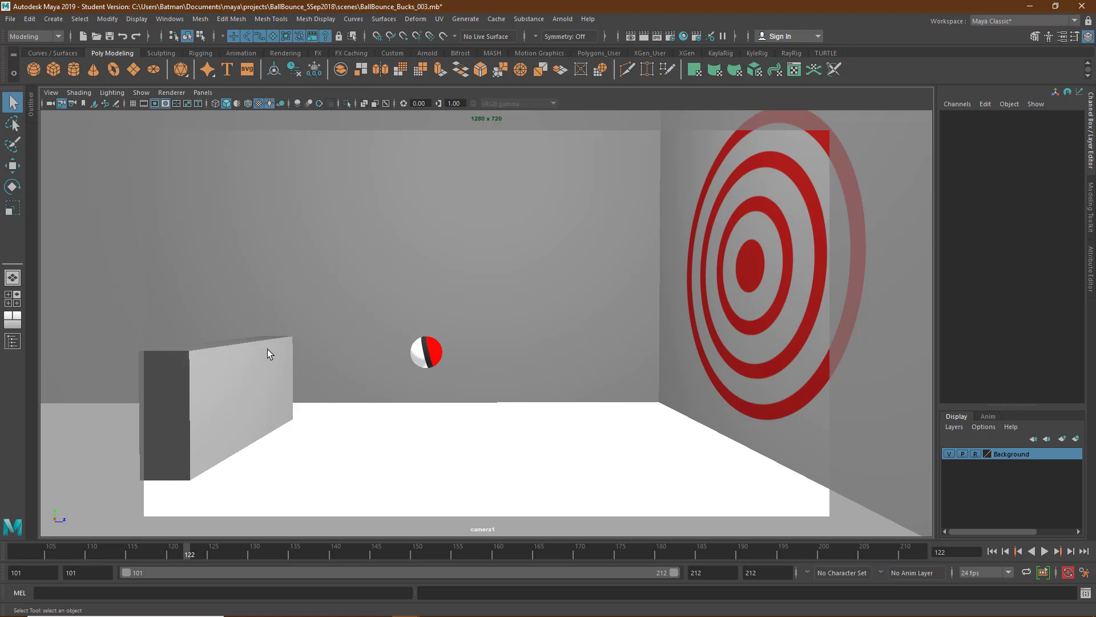
- Turn on multisample anti-aliasing in the viewport and preview motion blur on the ball at frame 135, leaving motion blur off
click(320, 104)
click(308, 103)
mouse_move(238, 553)
mouse_down()
mouse_move(322, 553)
mouse_move(275, 551)
mouse_move(316, 552)
mouse_move(294, 552)
mouse_up()
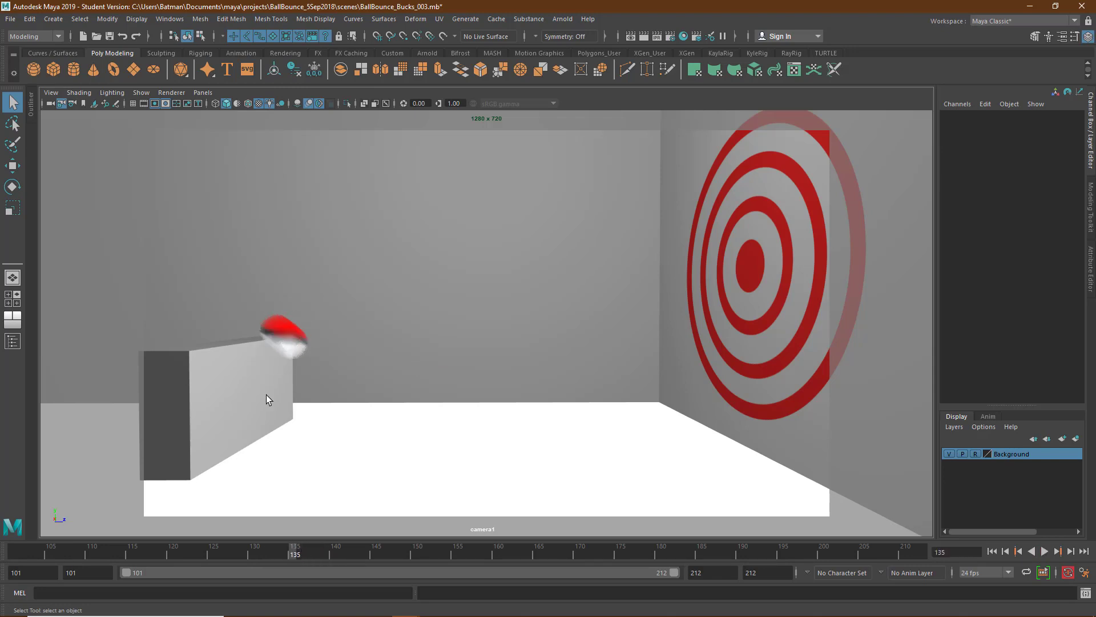
click(309, 104)
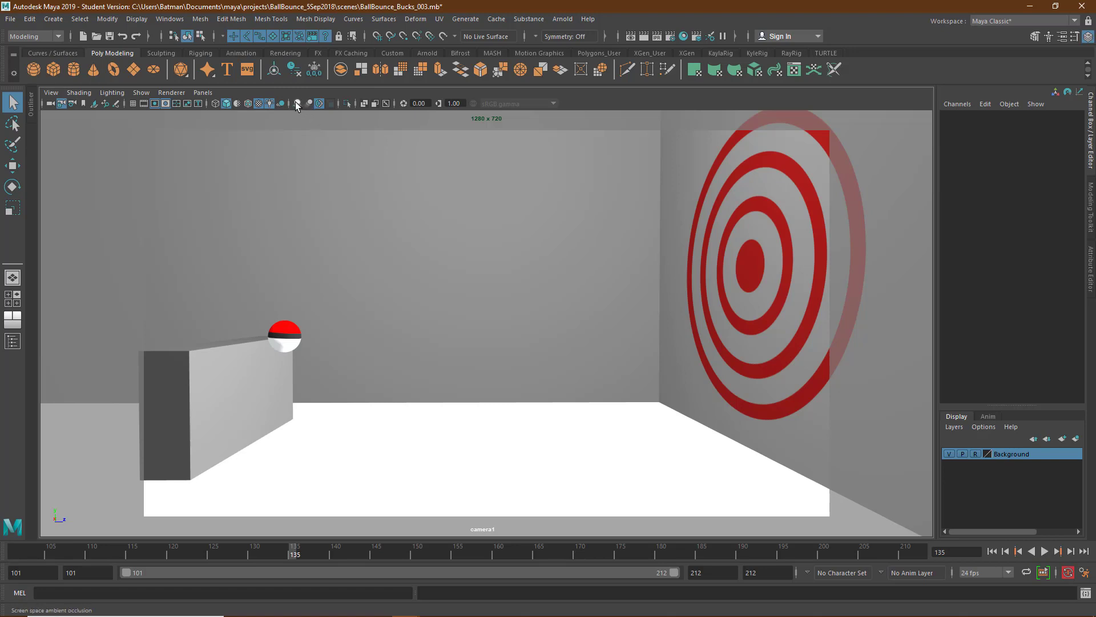
- Preview screen-space ambient occlusion and switch it off, and enable viewport shadows, checking the ball at frame 128
click(297, 104)
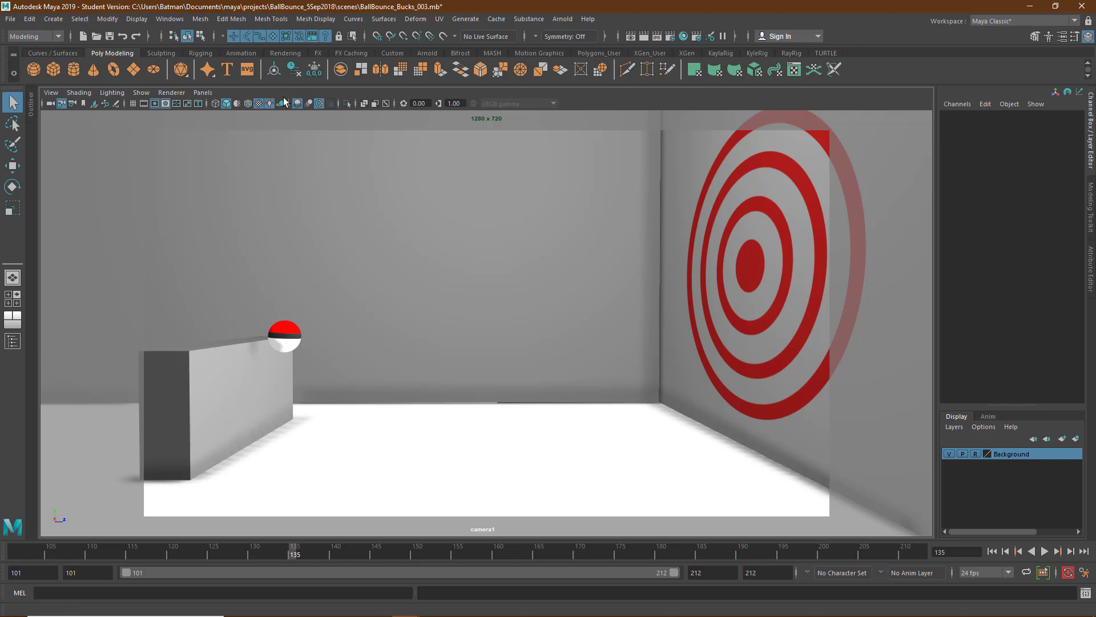
click(297, 103)
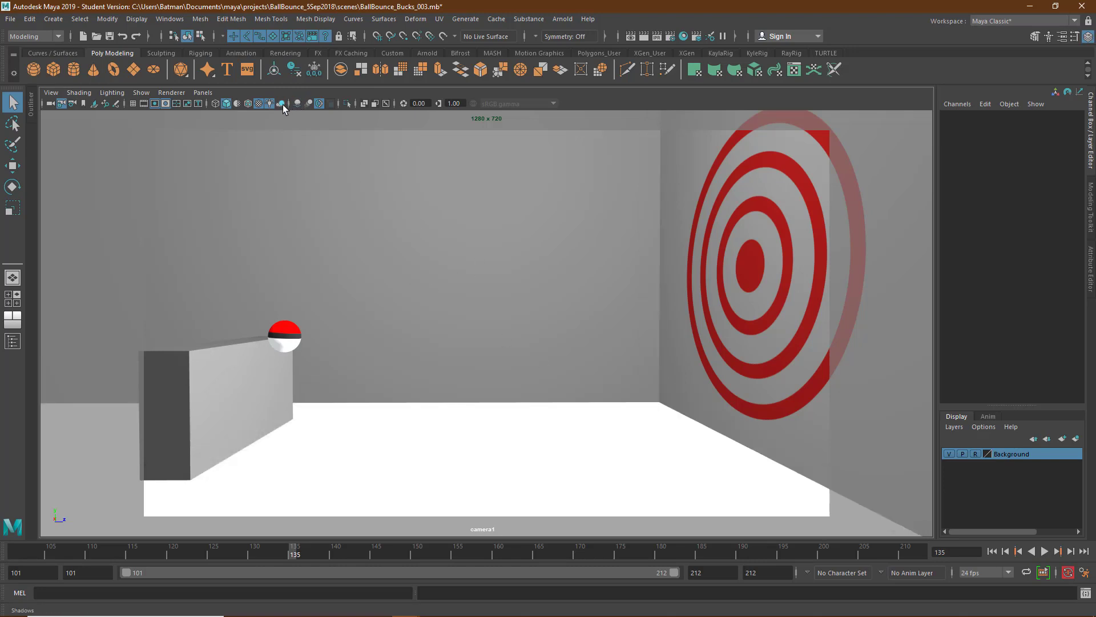
click(282, 104)
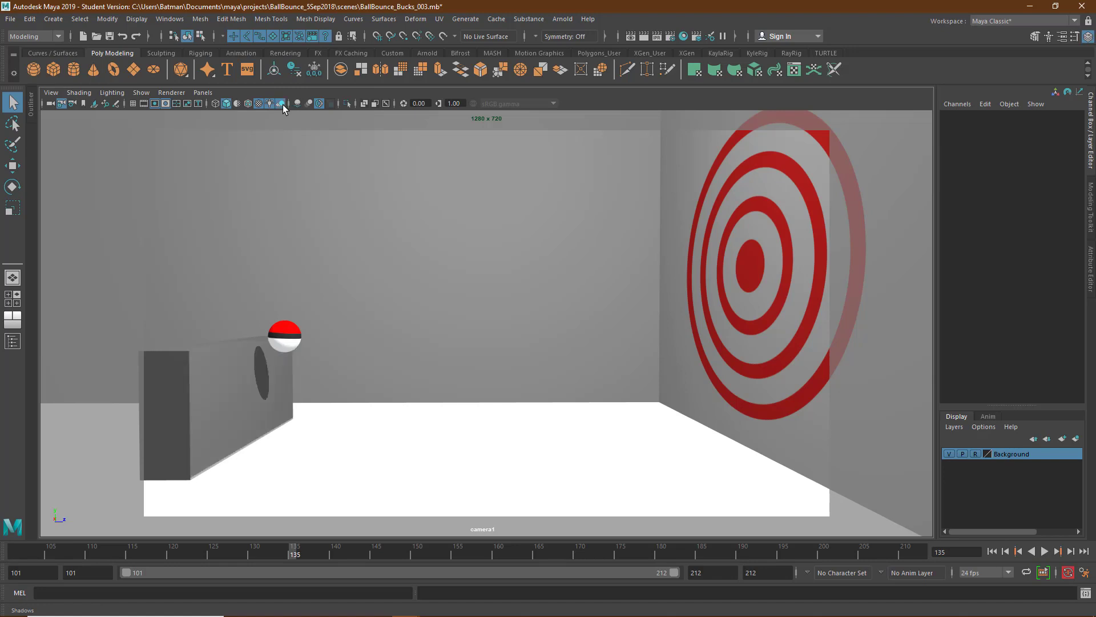
click(283, 104)
click(283, 104)
click(282, 105)
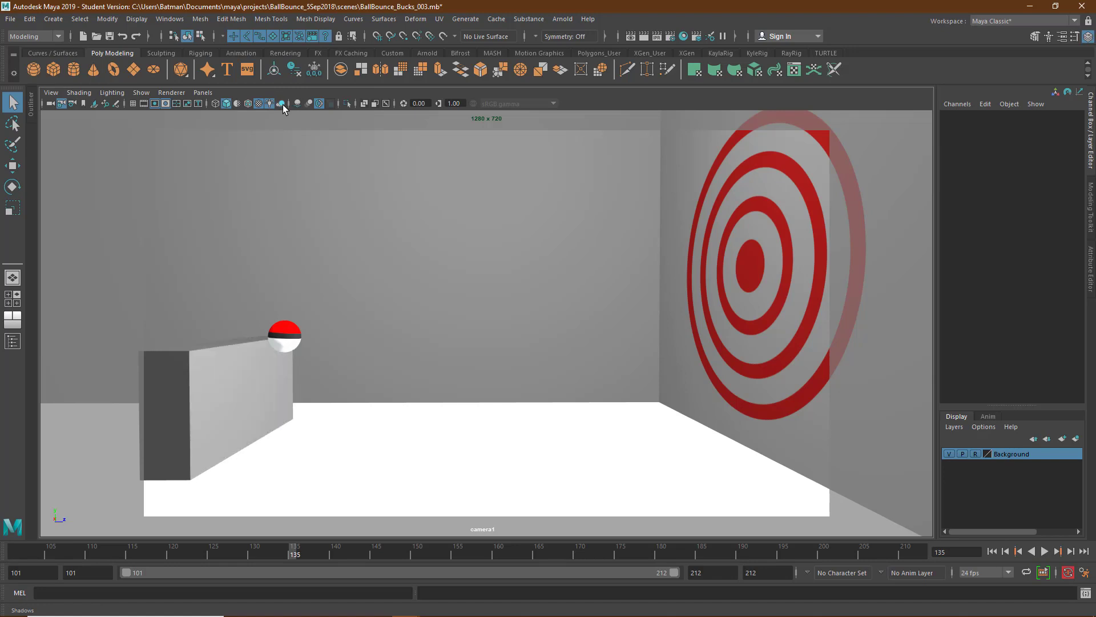
click(282, 105)
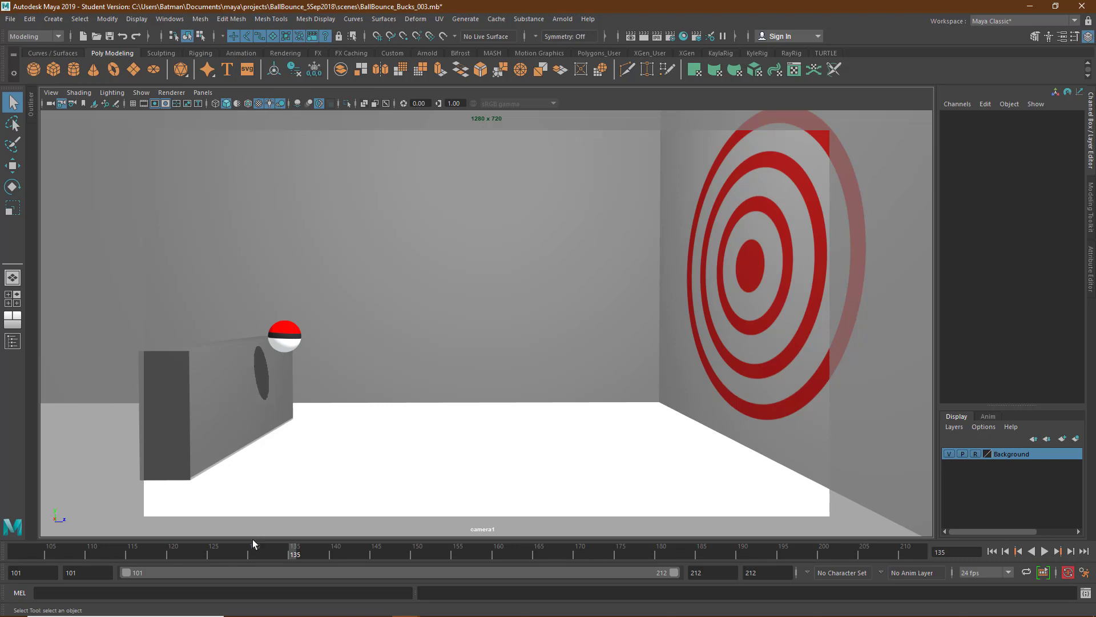
drag(252, 539, 234, 570)
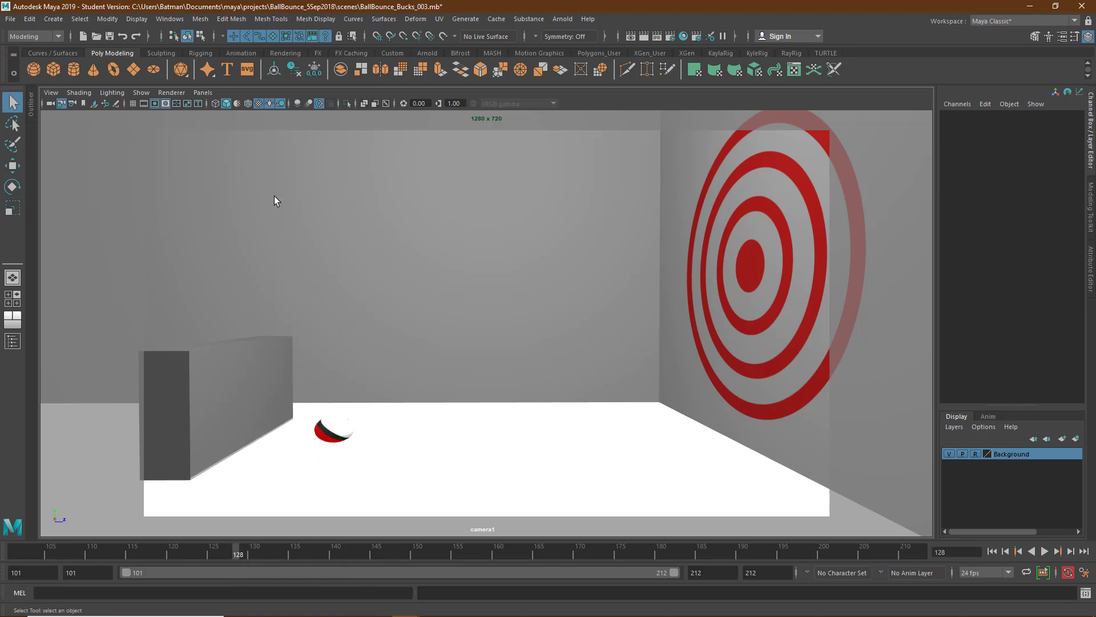
- Compare the camera view with and without all scene lights, leaving the use of all lights on
click(271, 106)
click(270, 107)
click(271, 106)
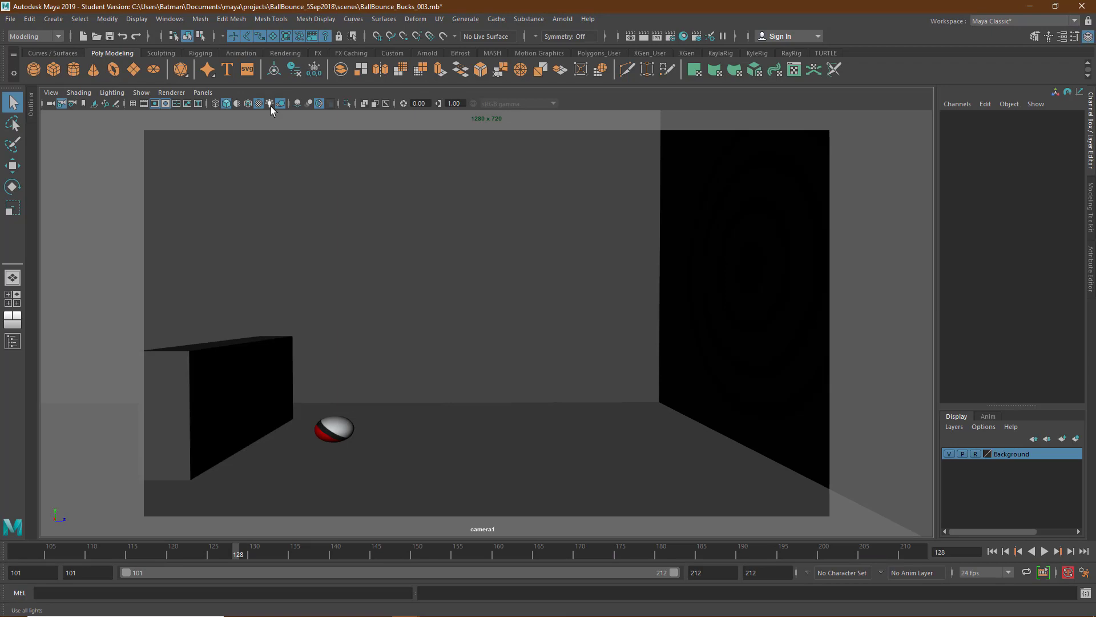
click(270, 106)
click(271, 106)
click(270, 106)
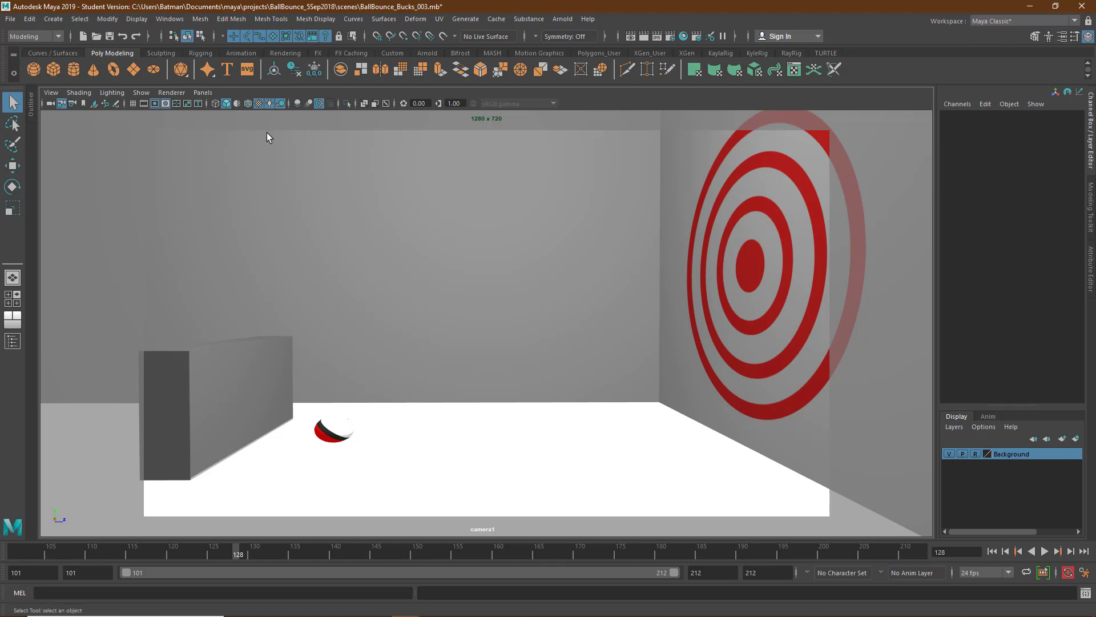
click(268, 103)
- Open the Viewport 2.0 renderer settings and expand the Motion Blur options
click(175, 92)
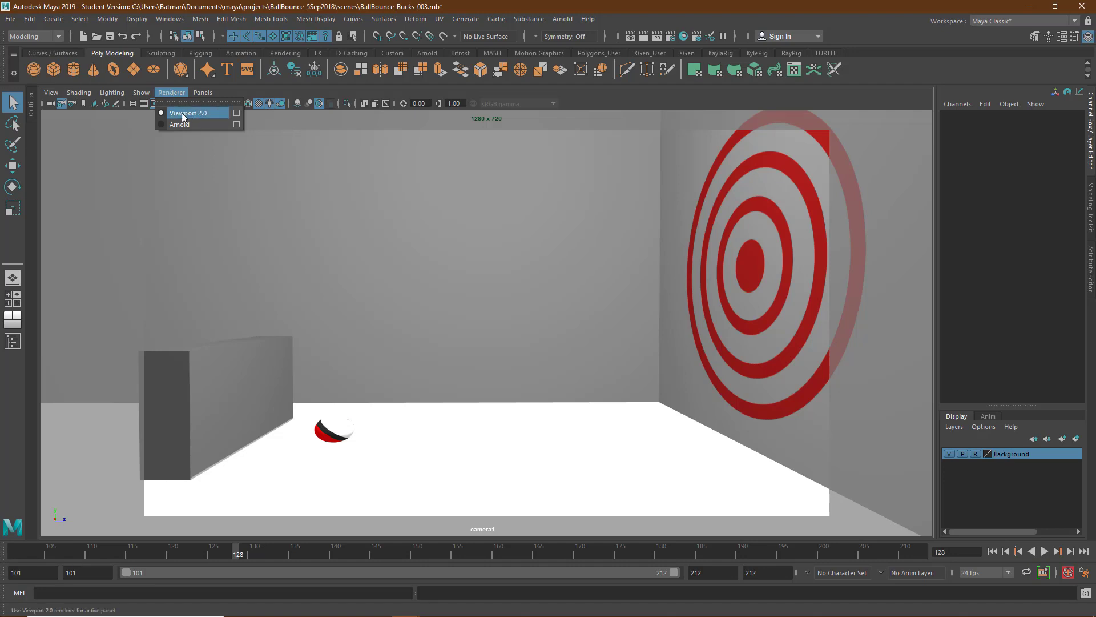
click(237, 113)
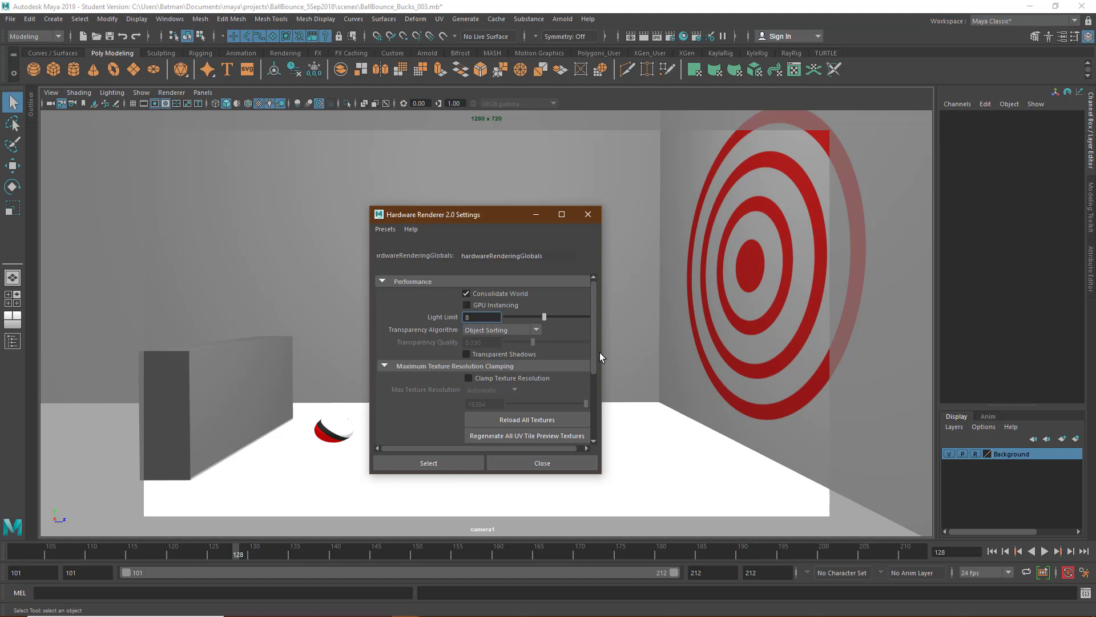
drag(594, 361, 593, 413)
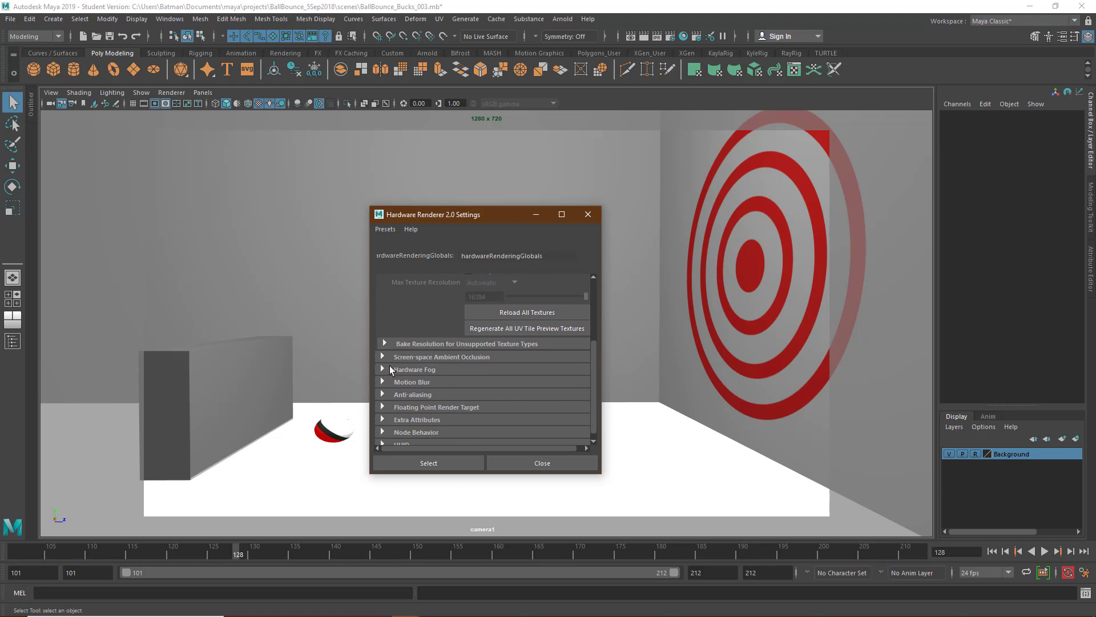
click(382, 381)
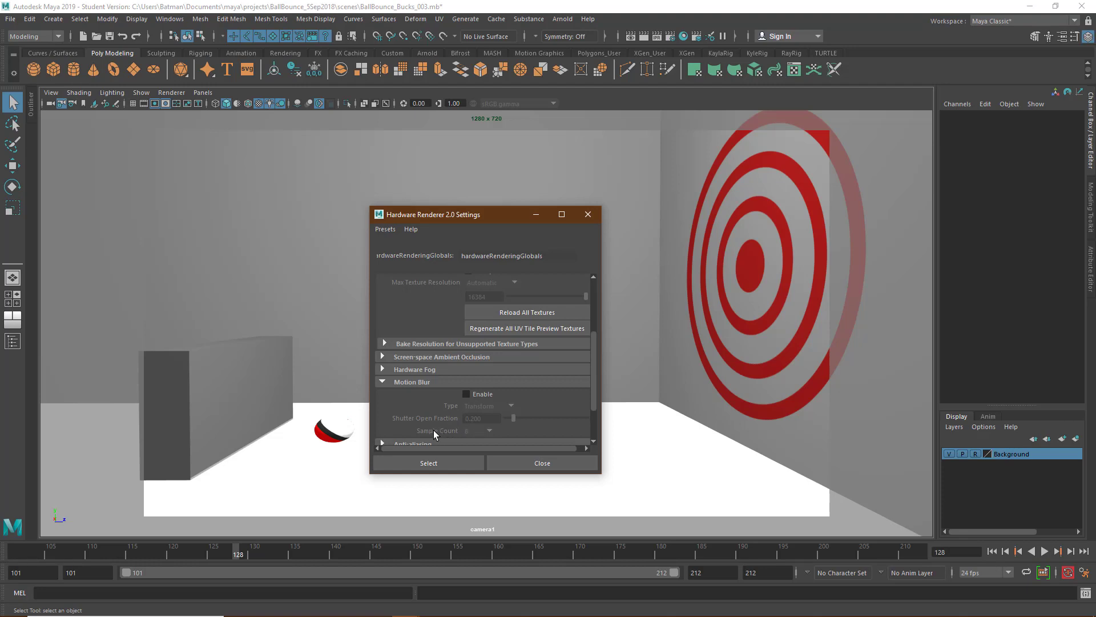
- Enable Screen-space Ambient Occlusion in the hardware renderer settings with an amount of 1
click(381, 357)
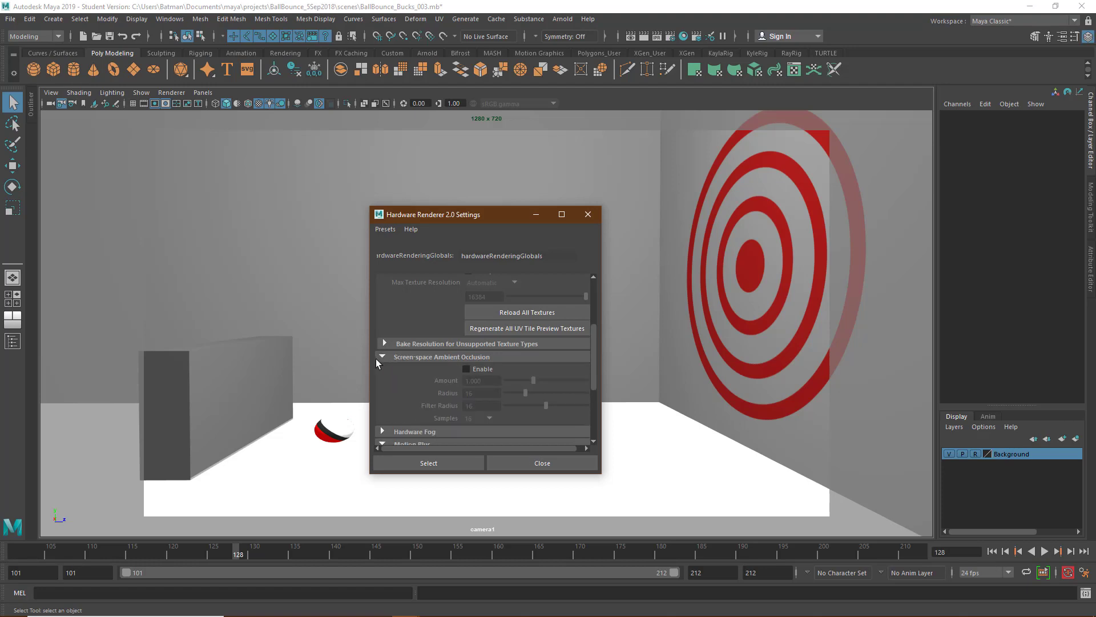
click(466, 369)
mouse_move(533, 381)
mouse_down()
mouse_move(578, 380)
mouse_move(549, 381)
mouse_up()
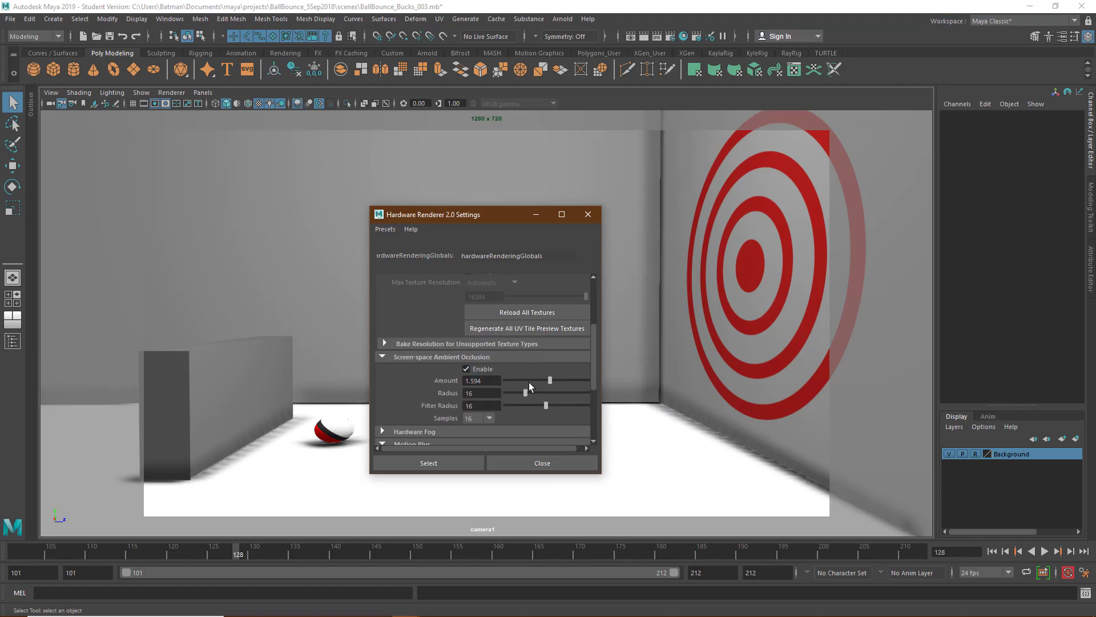
double_click(477, 380)
text(1)
key(Return)
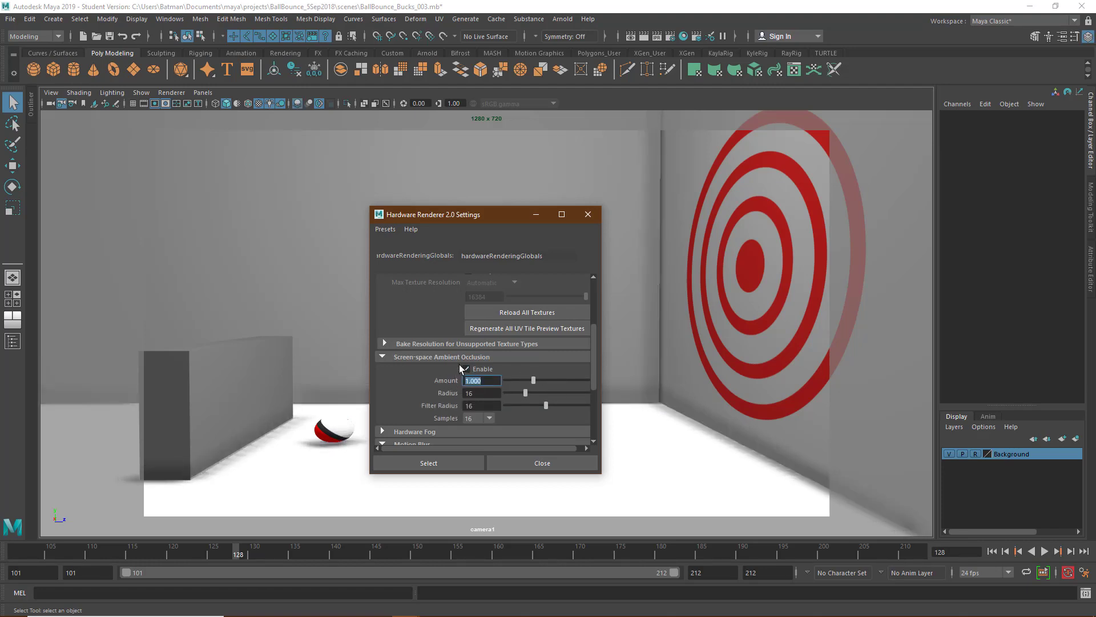
- Disable Screen-space Ambient Occlusion in the hardware renderer settings, and collapse its options and the Motion Blur options
click(464, 369)
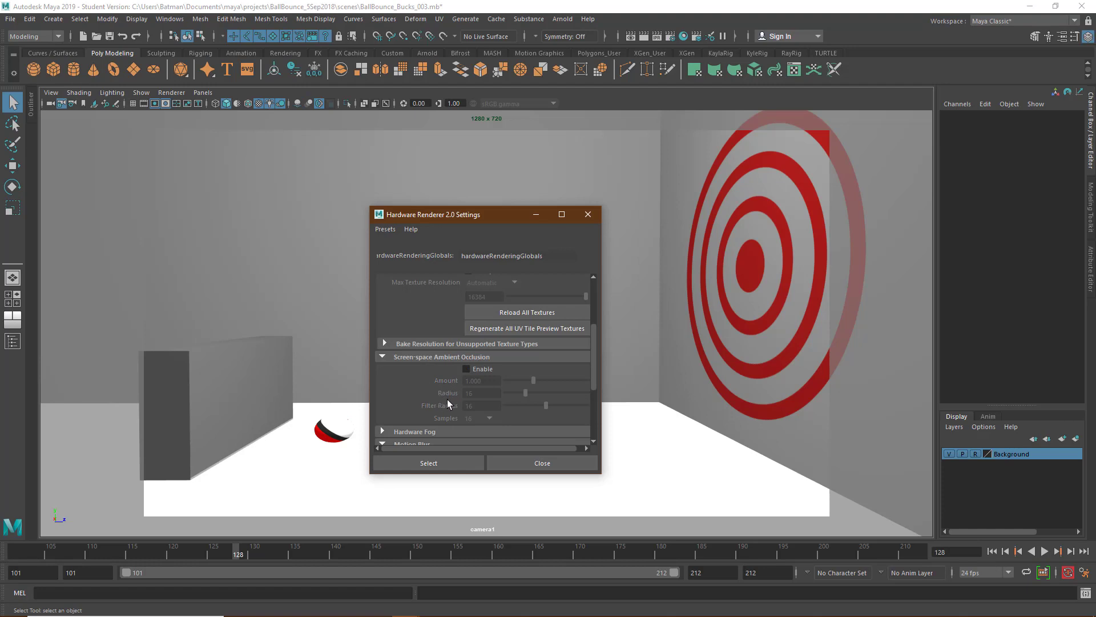
click(382, 357)
scroll(440, 386, down, 1)
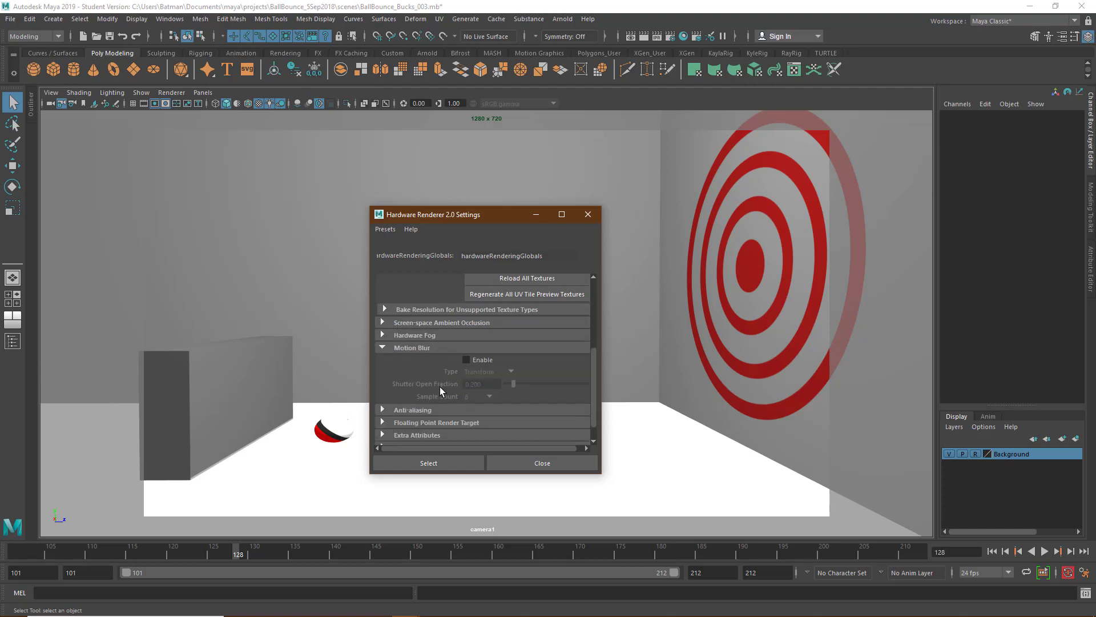
click(383, 349)
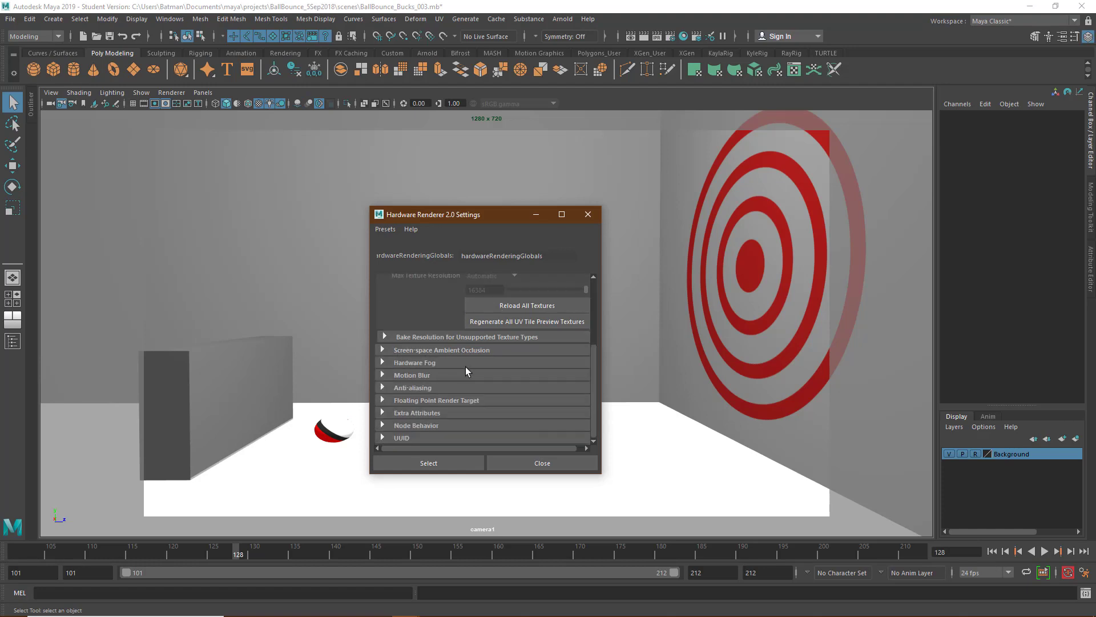
- Examine the Anti-aliasing options, select the hardware rendering globals node, and close the renderer settings
click(387, 388)
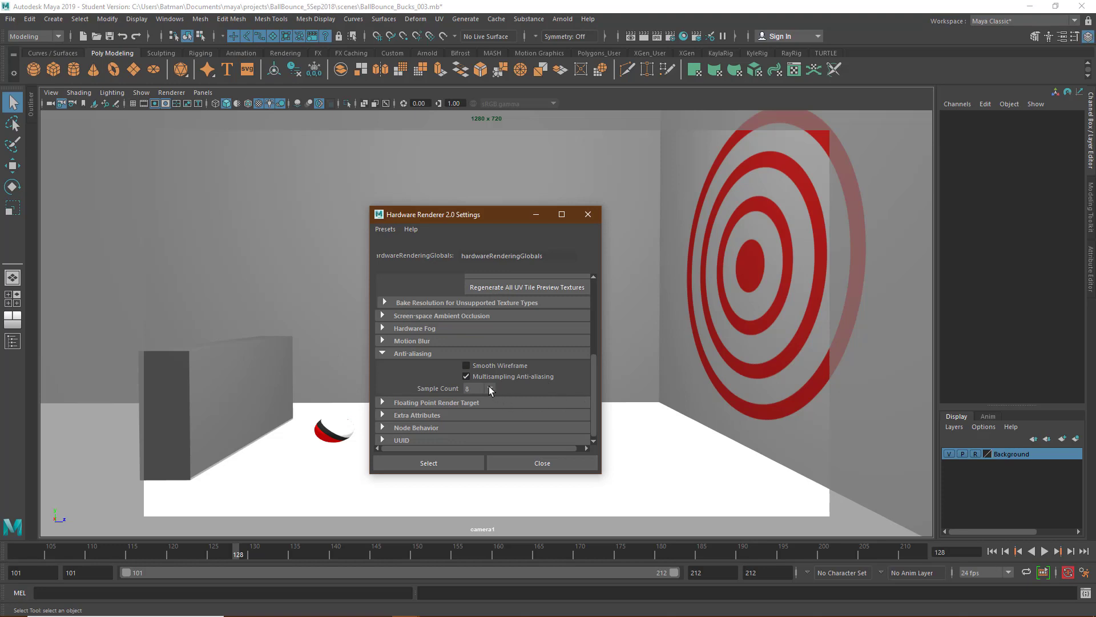
scroll(405, 382, down, 1)
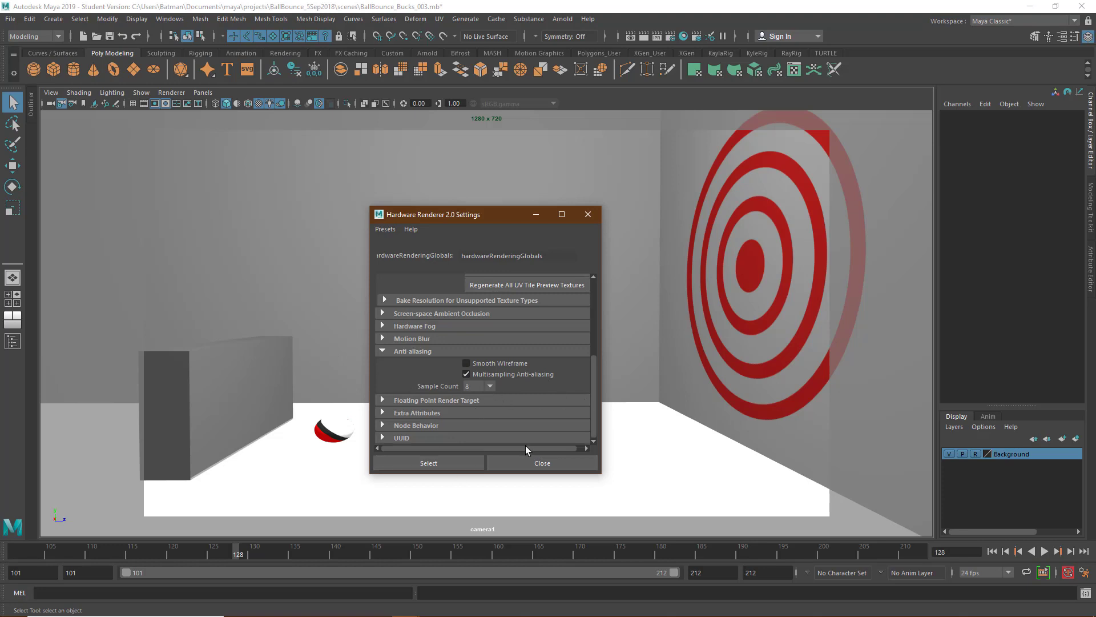
click(426, 461)
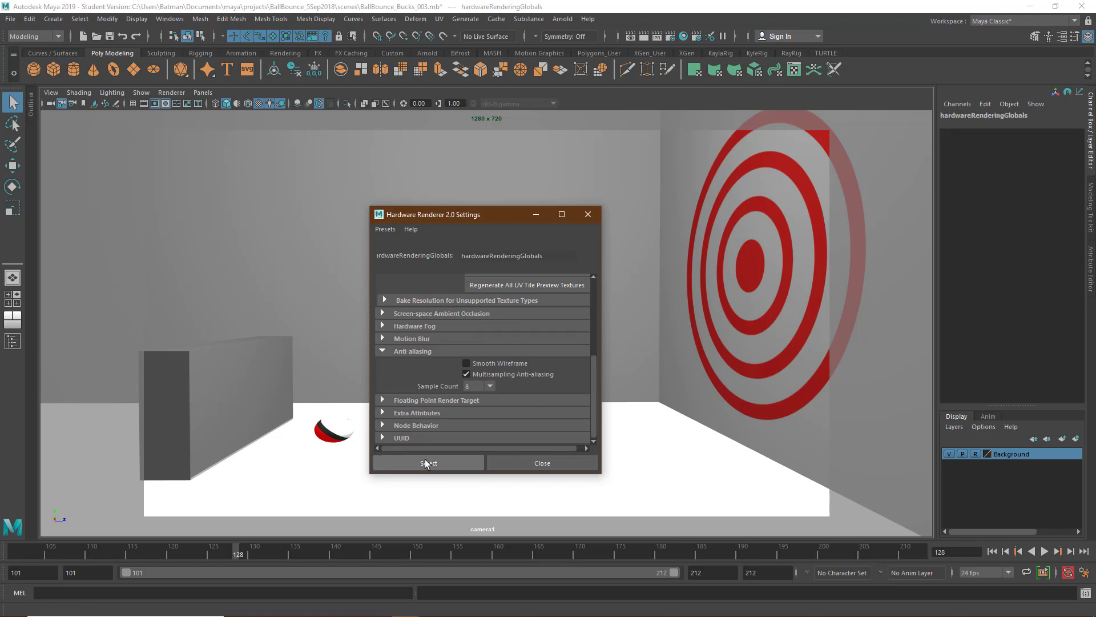
click(588, 215)
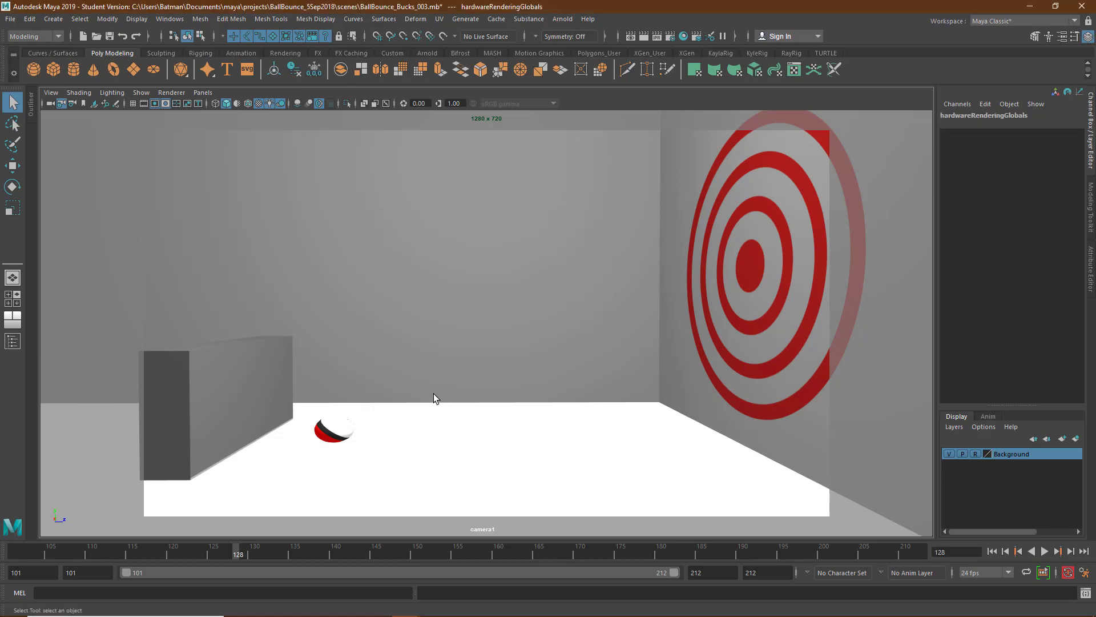
- Return the timeline to frame 101 and open the Playblast options
click(15, 554)
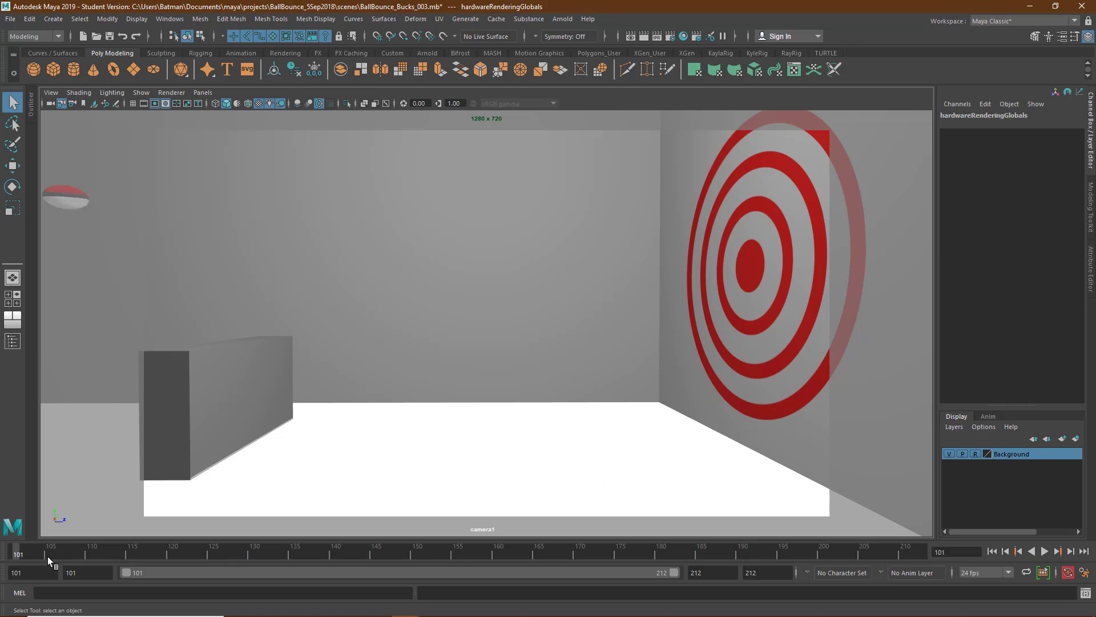
right_click(14, 548)
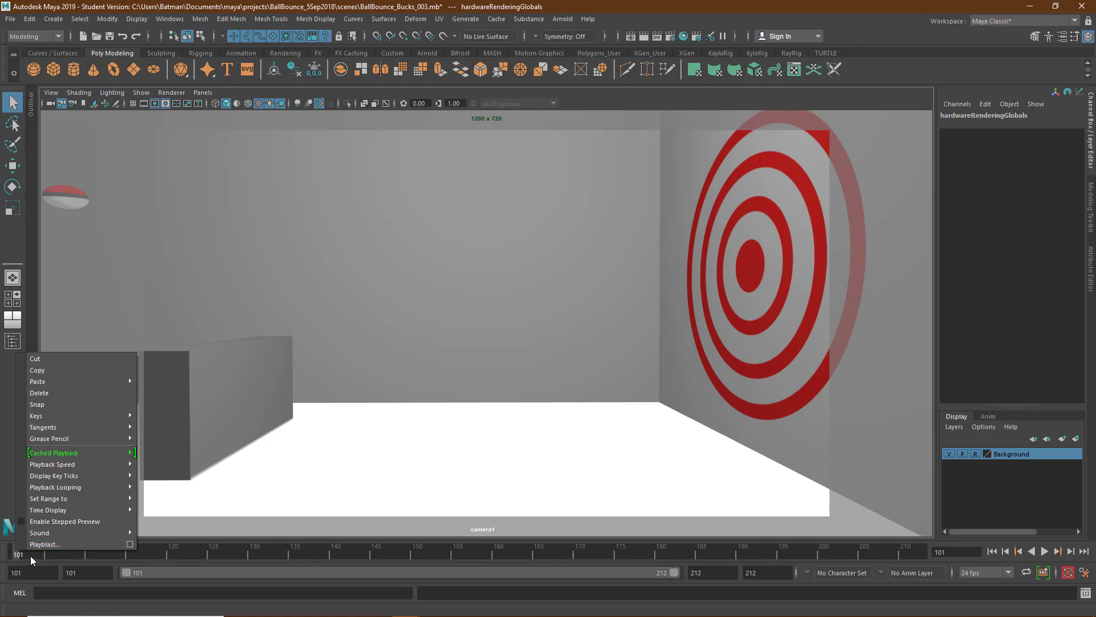
click(131, 545)
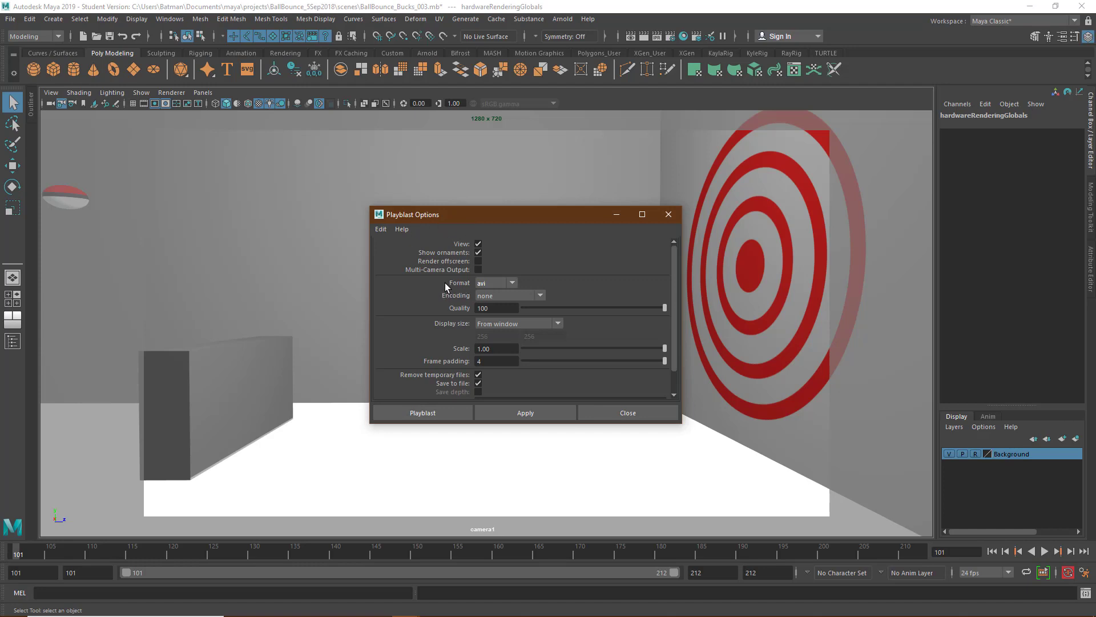
- Review the encodings of the qt format, and set the playblast to avi format with encoding none
click(512, 281)
click(484, 295)
click(551, 296)
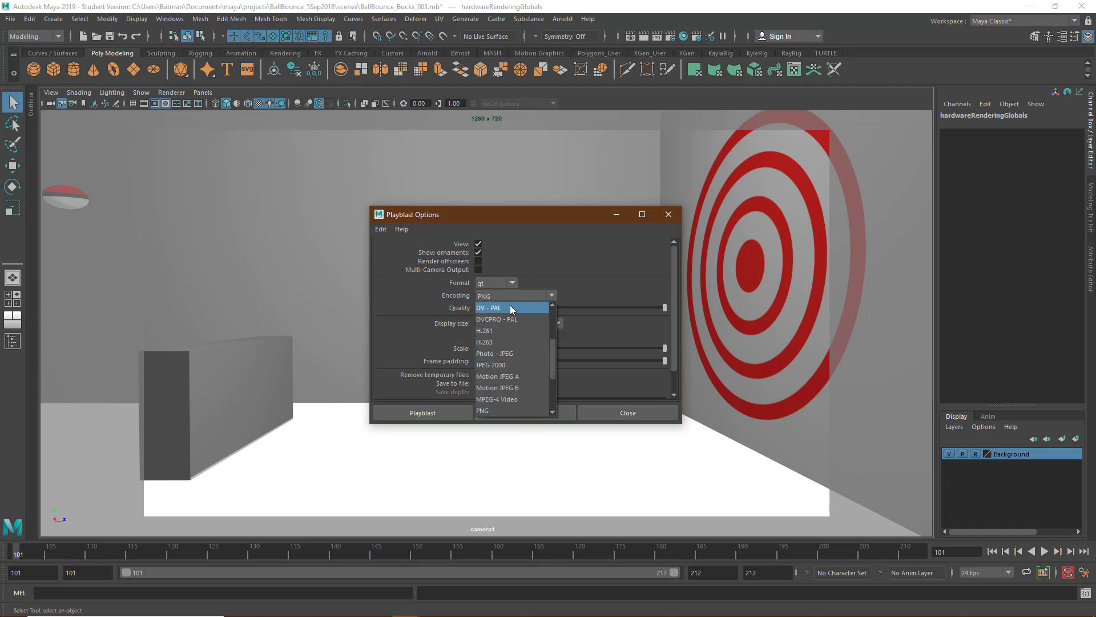
click(514, 283)
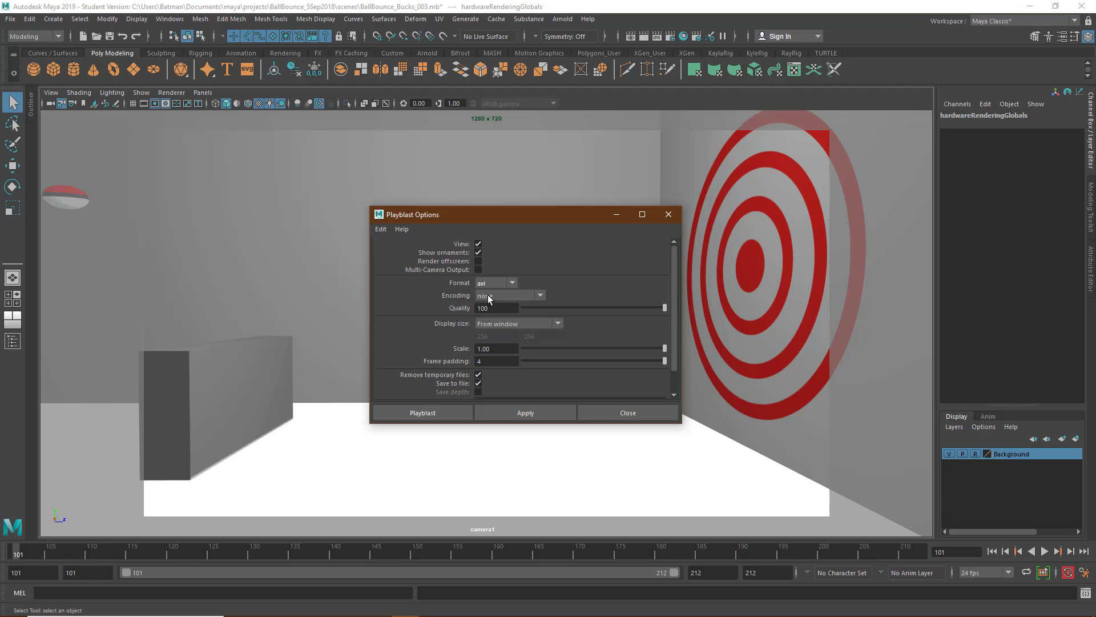
click(540, 296)
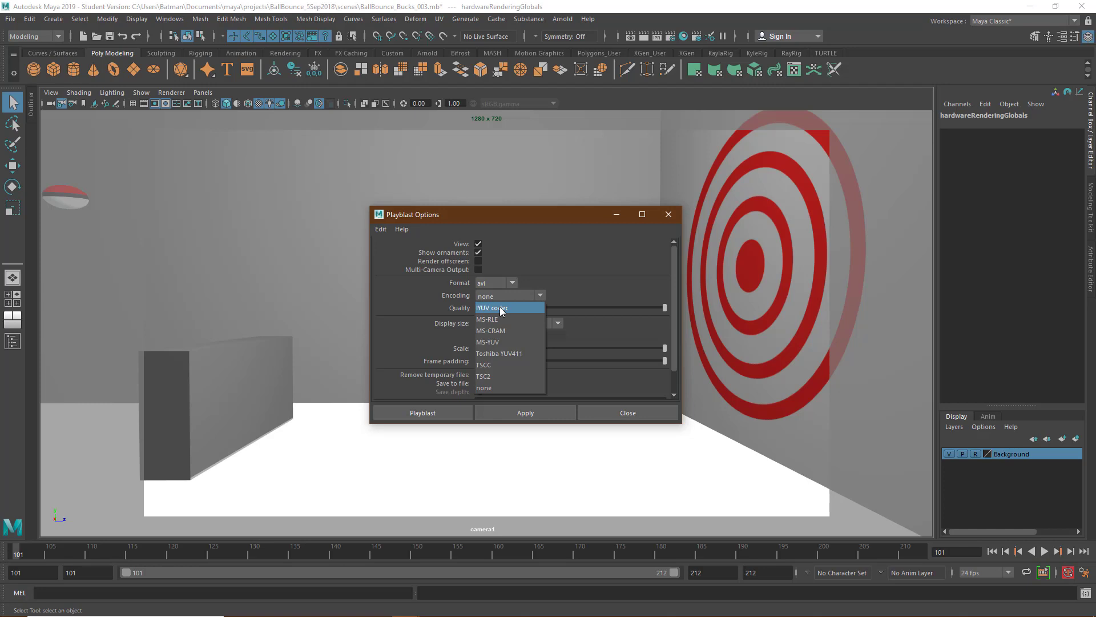
click(498, 387)
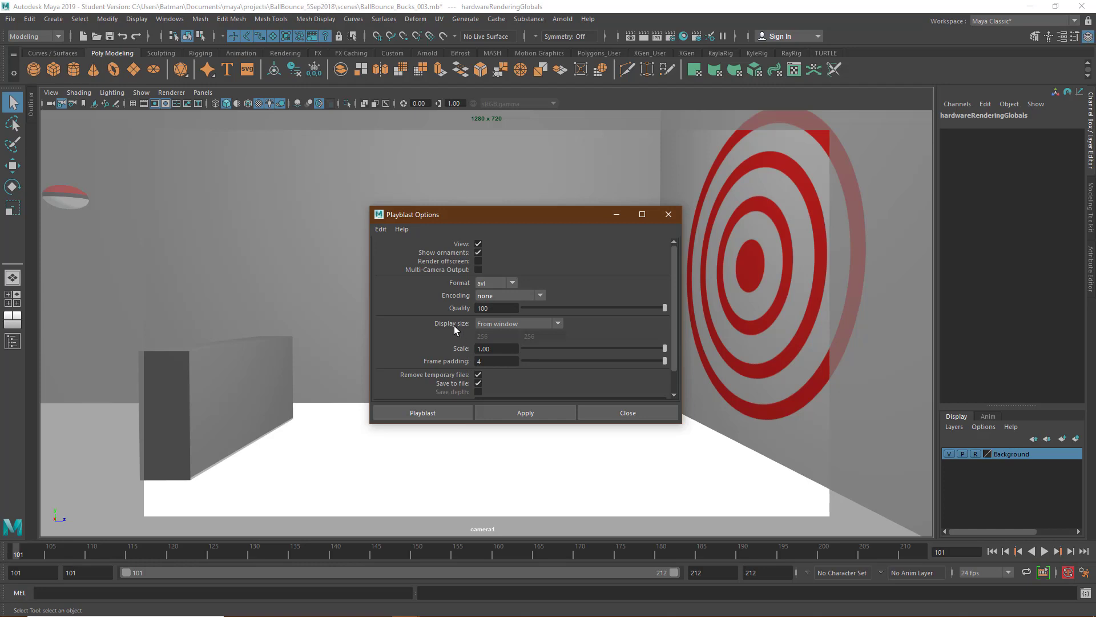
- Try the From Render Settings display size for the playblast and check the image size in Render Settings
click(558, 324)
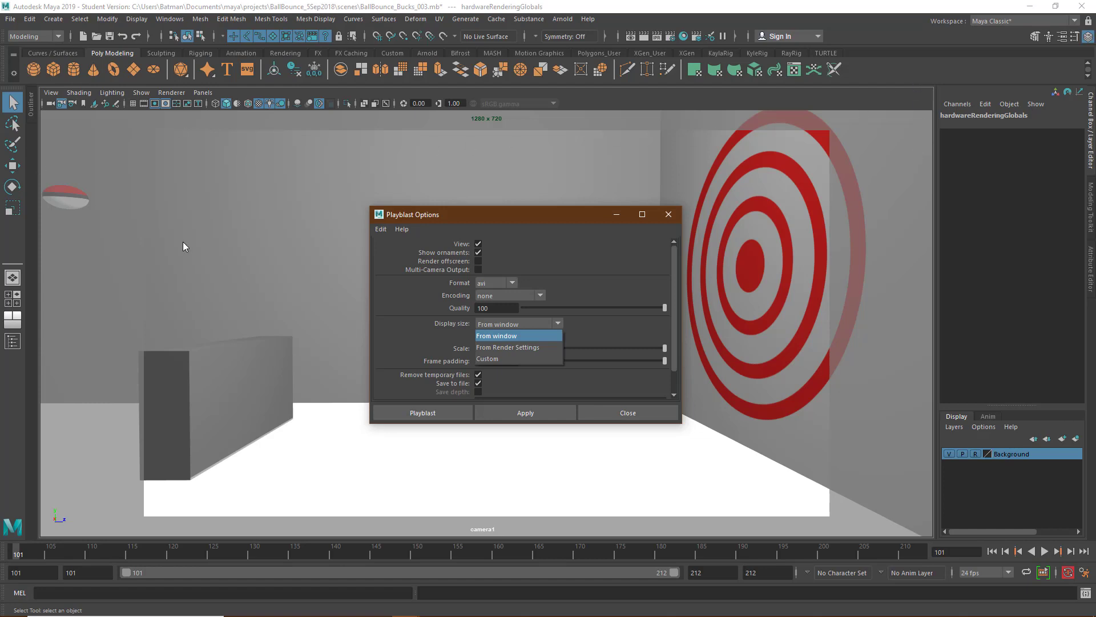
click(509, 347)
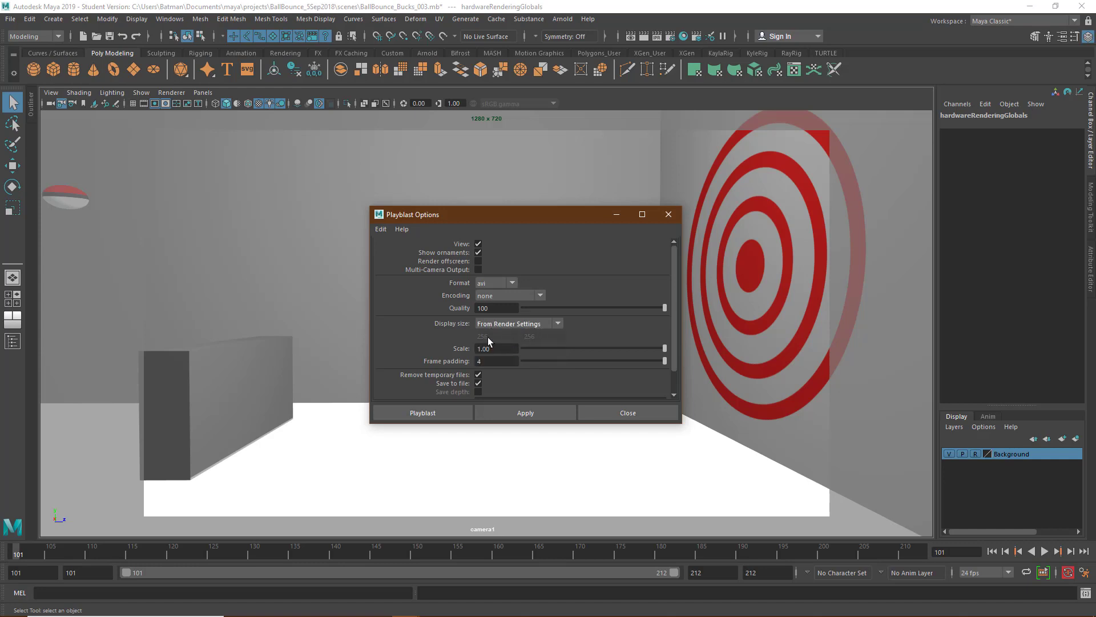
click(670, 36)
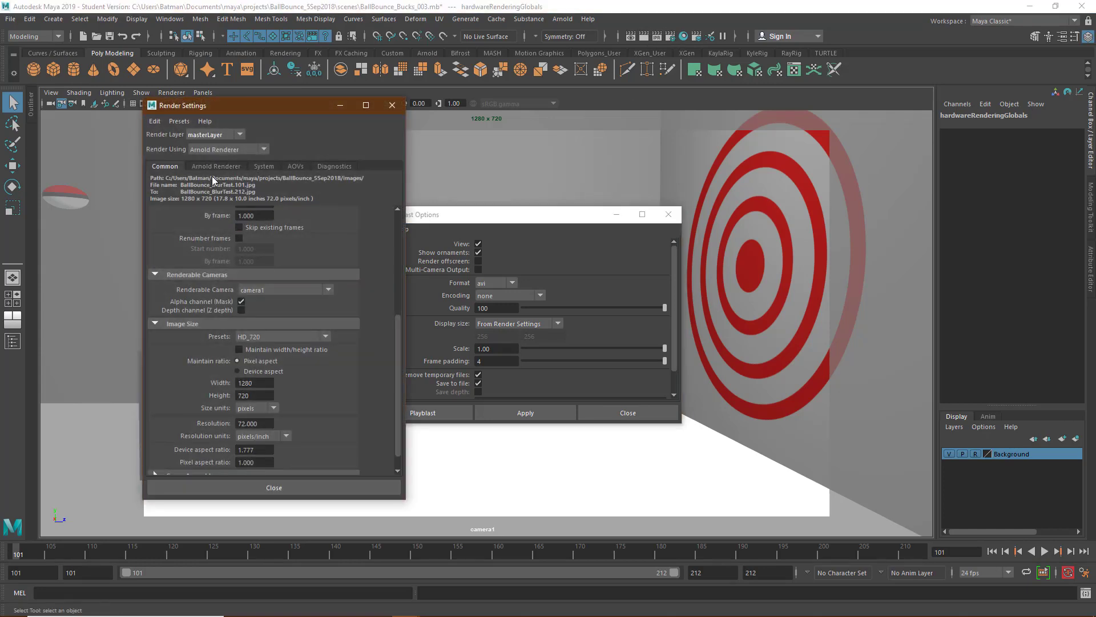
- Set the playblast display size to Custom at 1280 by 720
click(505, 324)
click(498, 357)
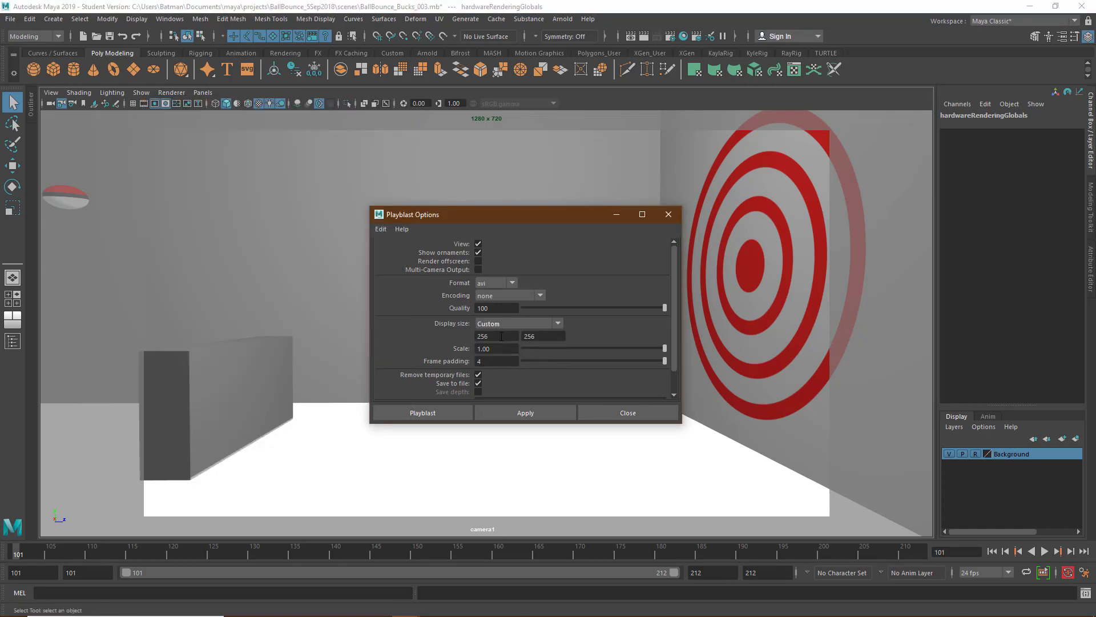
drag(501, 336, 469, 338)
key(Tab)
text(720)
key(Tab)
- Keep saving to file enabled and name the playblast movie file BallBounce_Bucks_005
scroll(520, 372, down, 1)
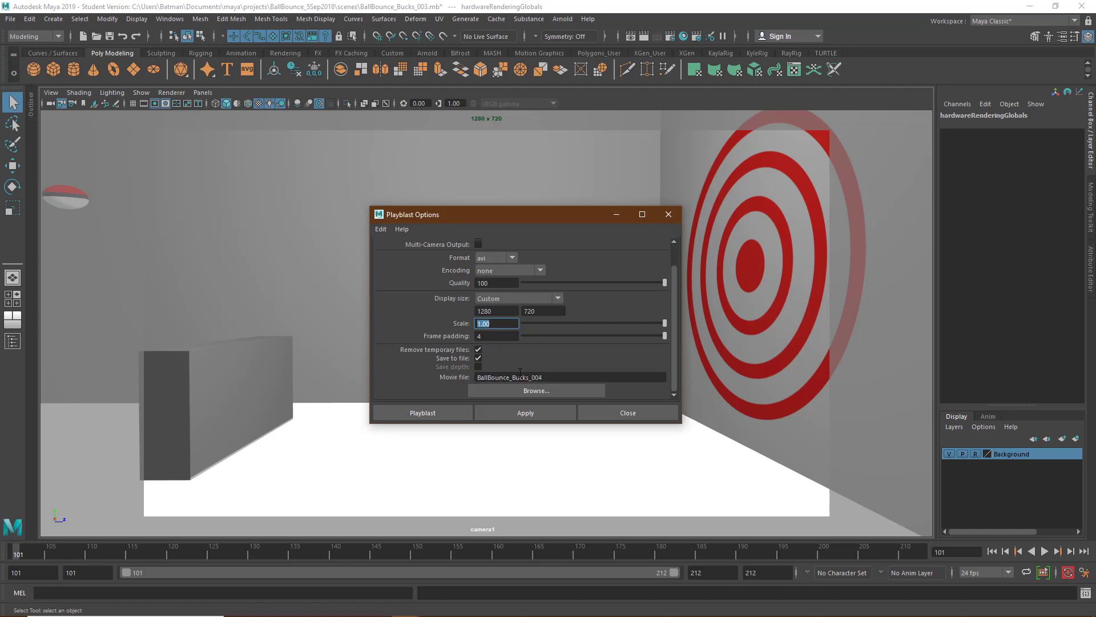
click(478, 358)
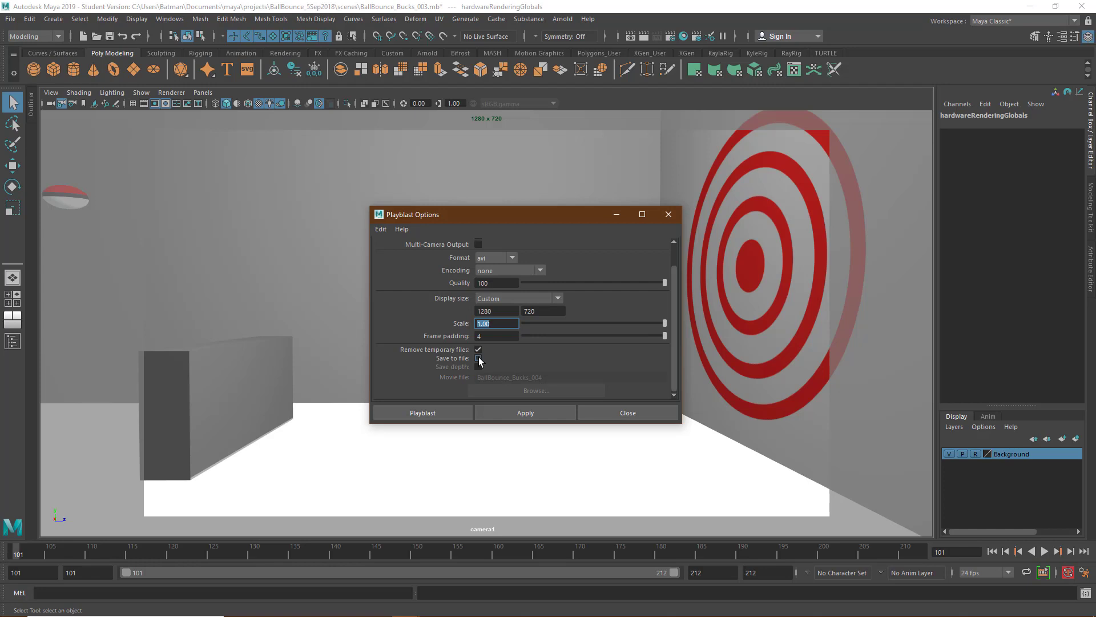
click(478, 358)
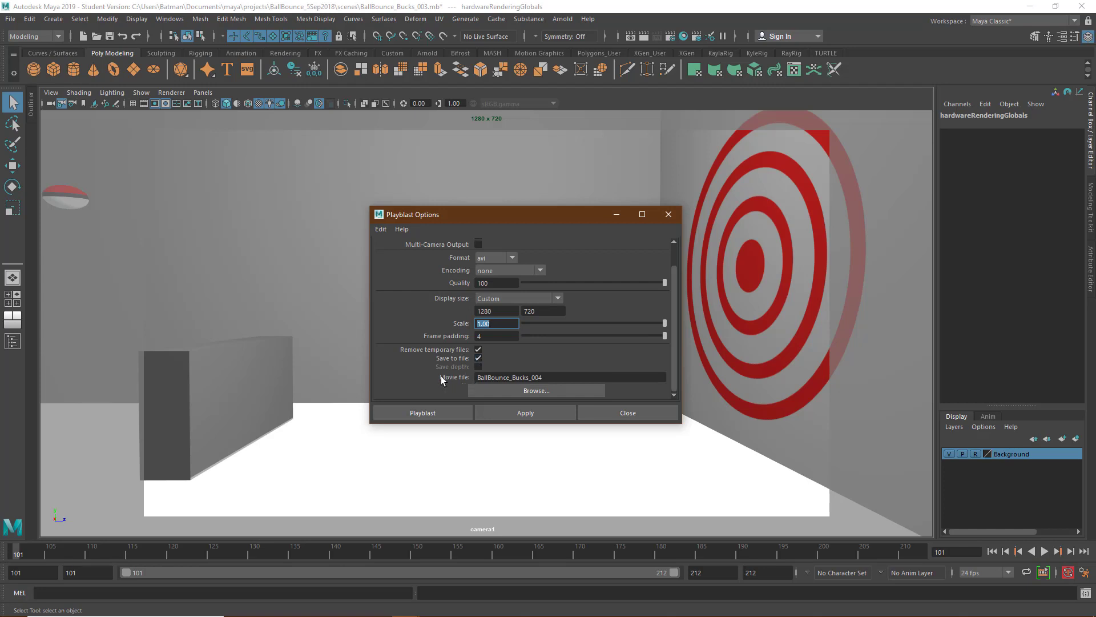
click(545, 377)
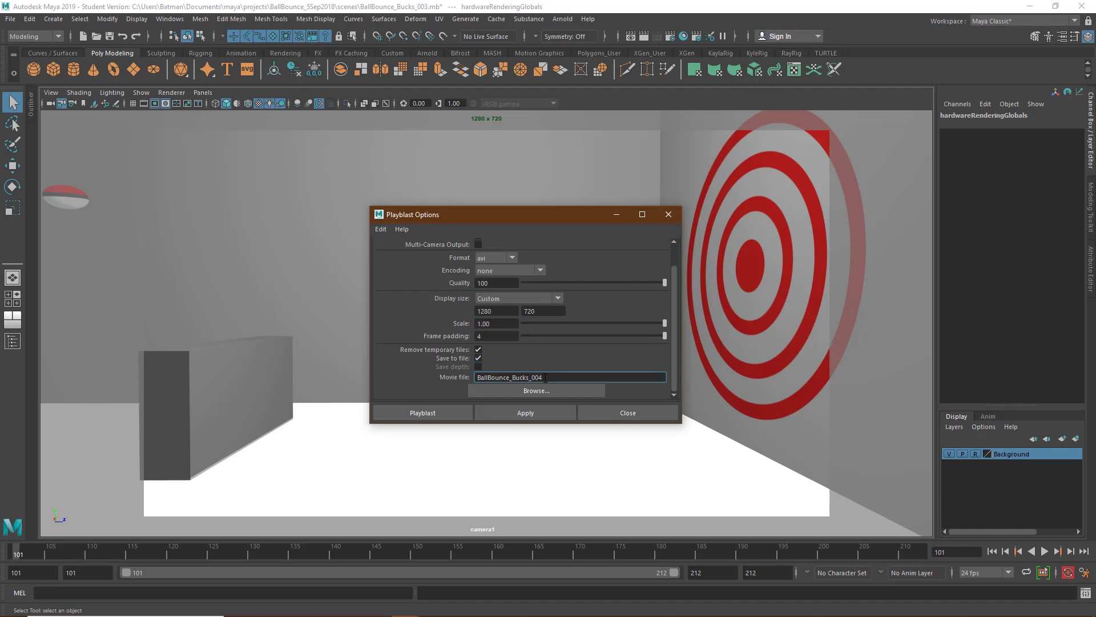
text(5)
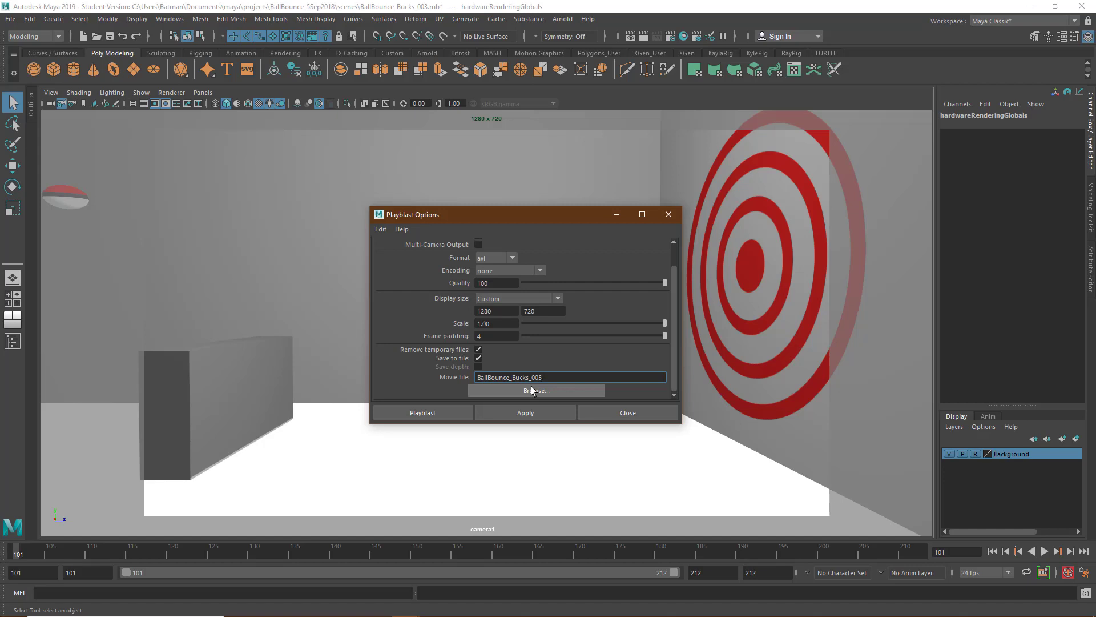
- Check the project folders in the Set Project dialog and close it without setting a project
click(10, 20)
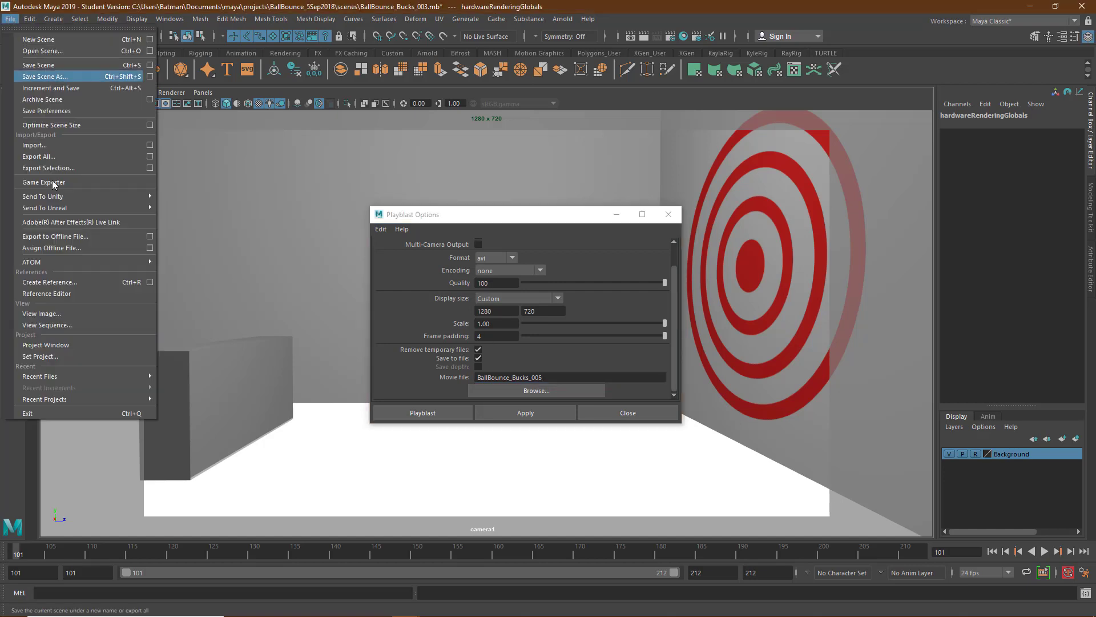
click(60, 355)
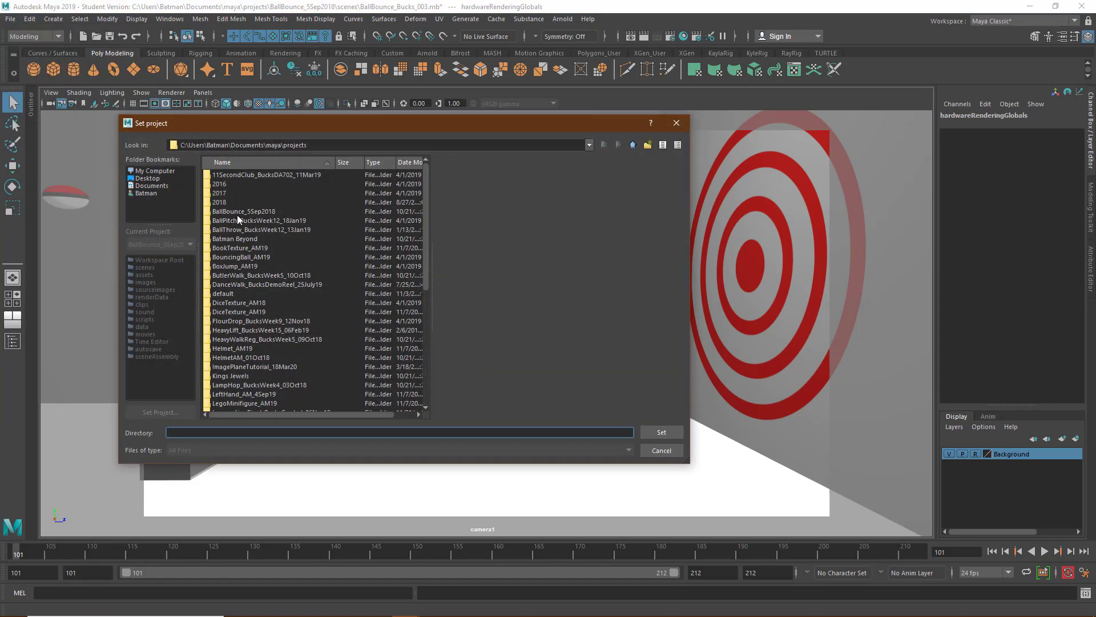
click(677, 124)
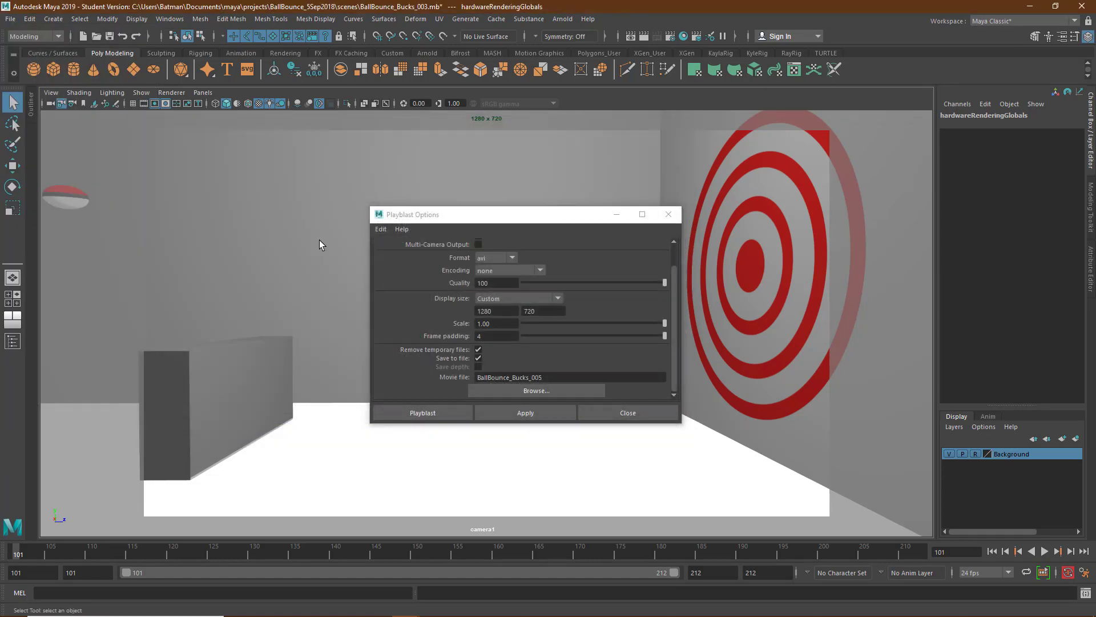
- Create the playblast movie and replay it in the video player
click(447, 411)
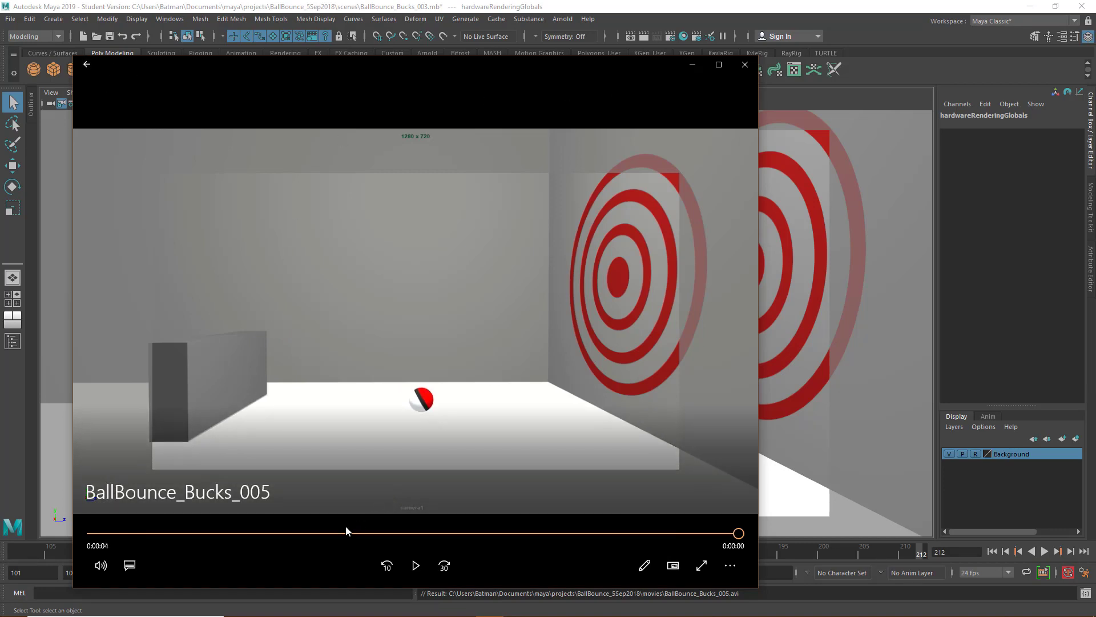
click(417, 567)
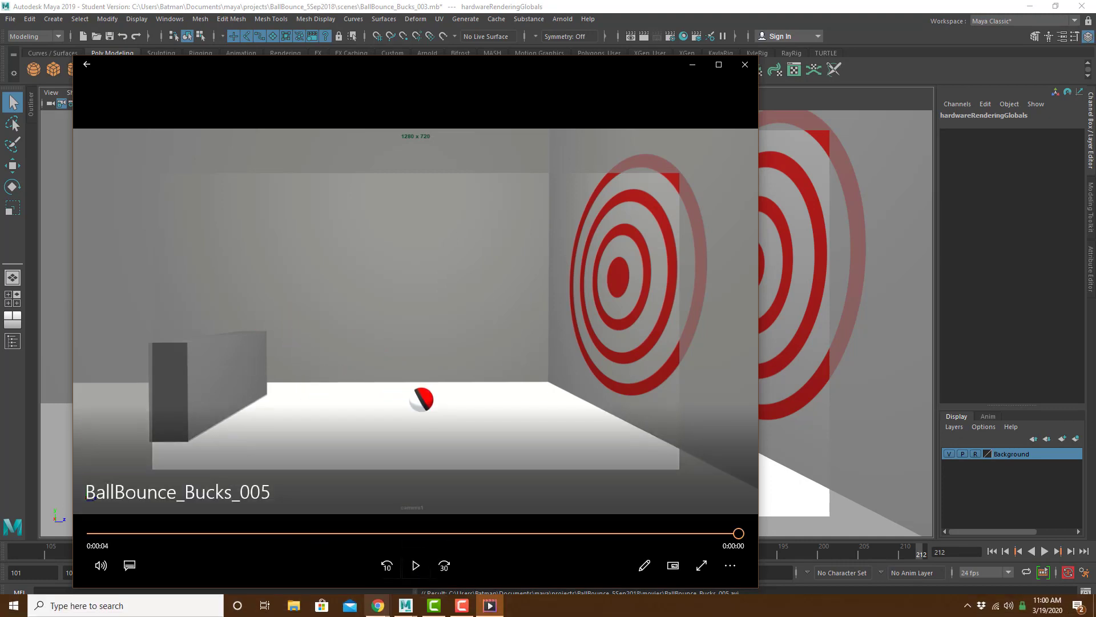
- Switch to File Explorer, locate BallBounce_Bucks_005 in the BallBounce_5Sep2018 project's movies folder, and close File Explorer and the video player
click(293, 606)
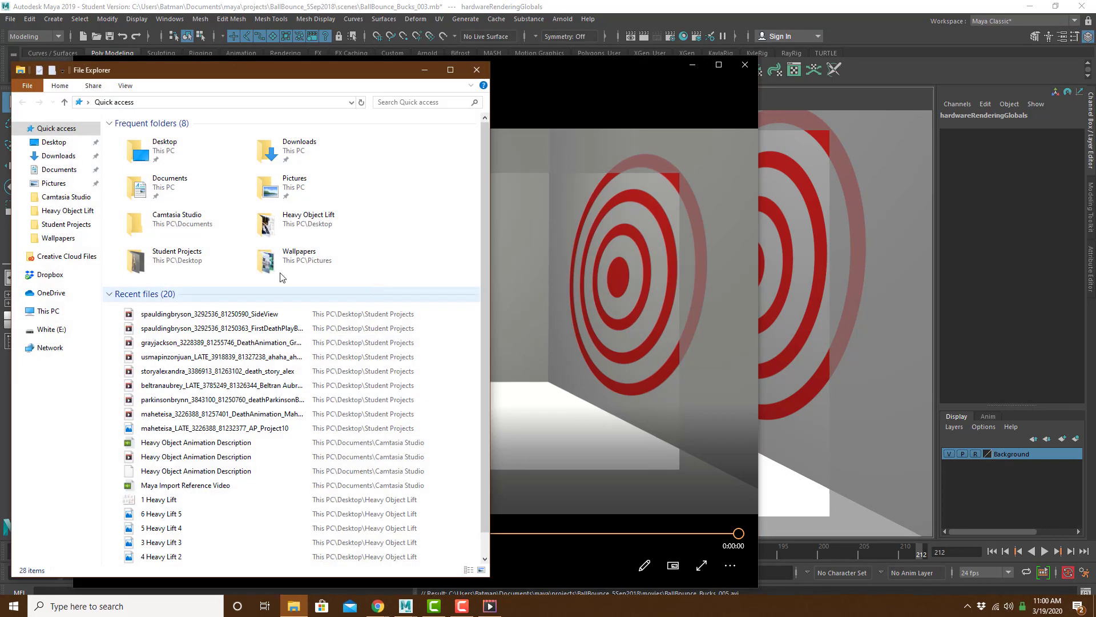
click(57, 169)
double_click(133, 209)
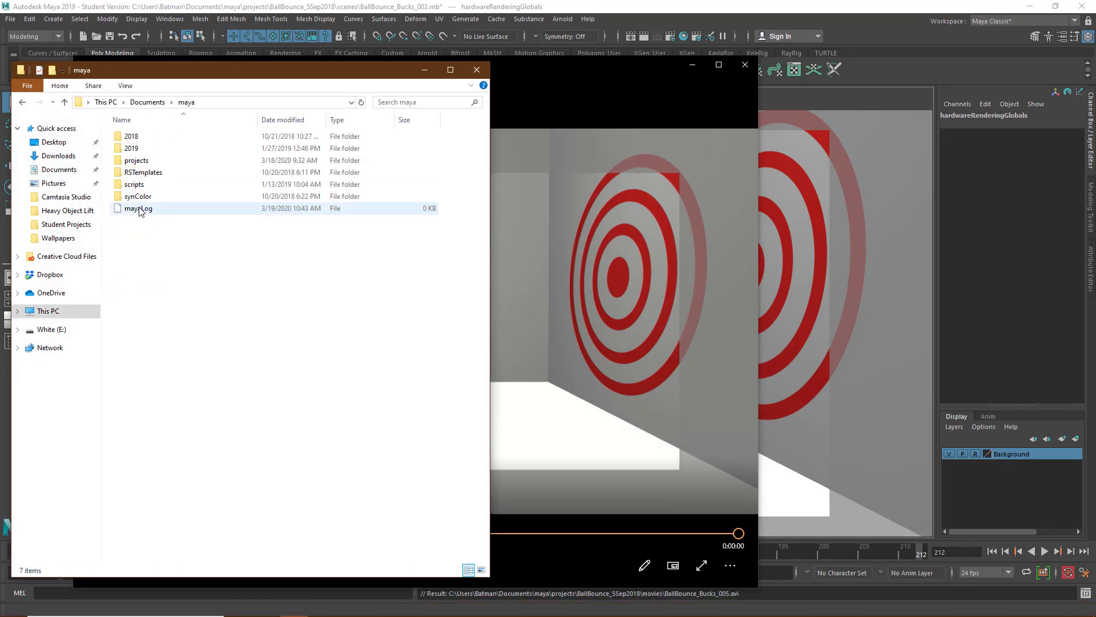
double_click(144, 160)
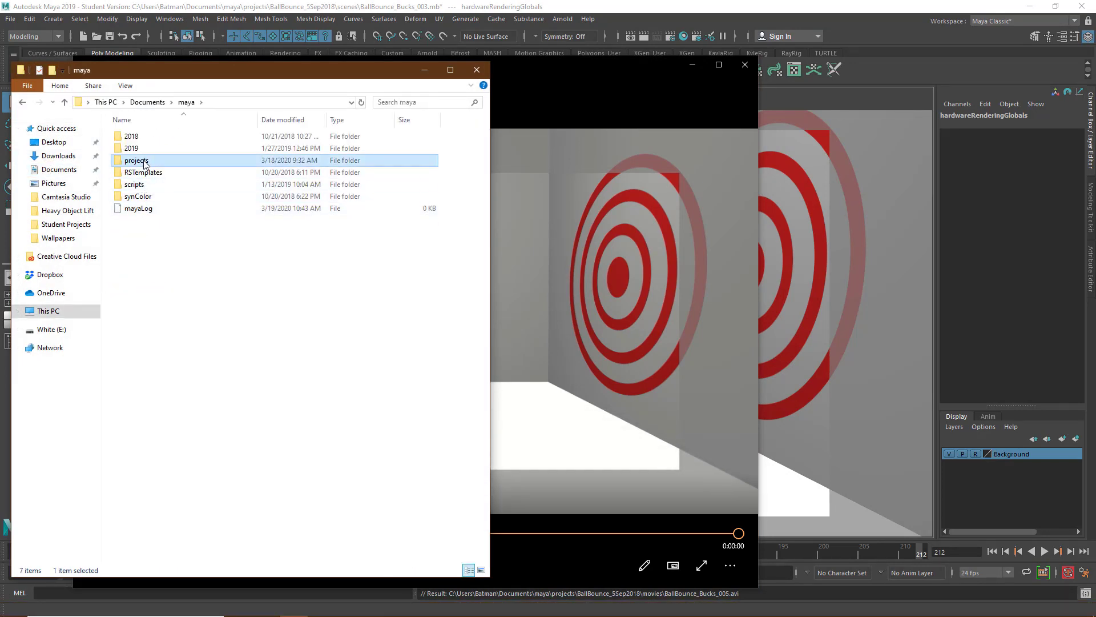
double_click(151, 181)
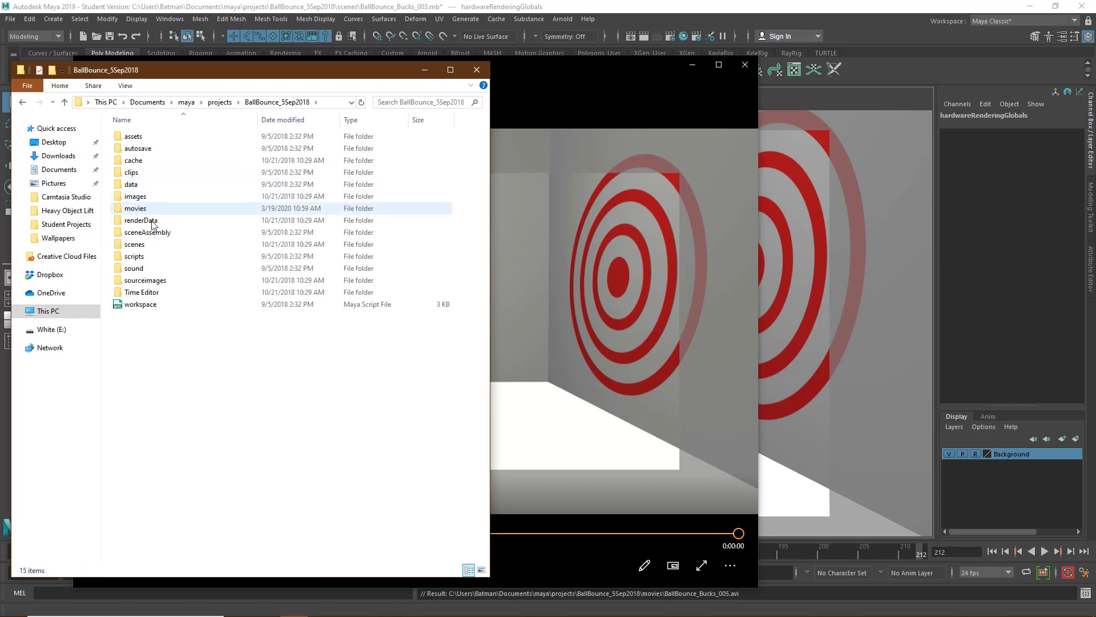
double_click(146, 209)
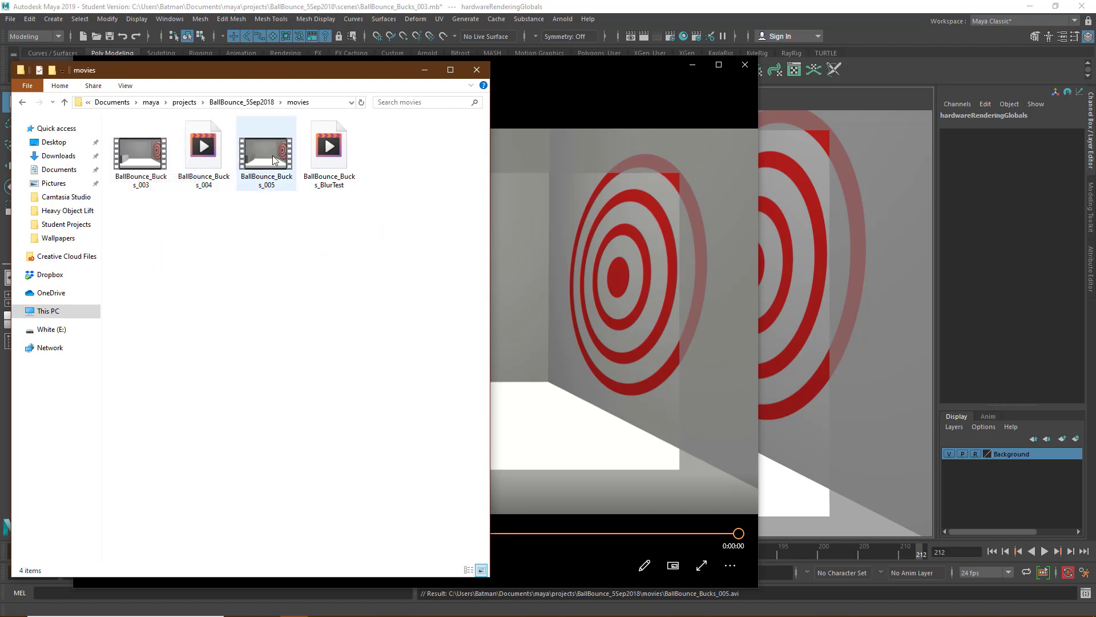
click(326, 159)
click(265, 151)
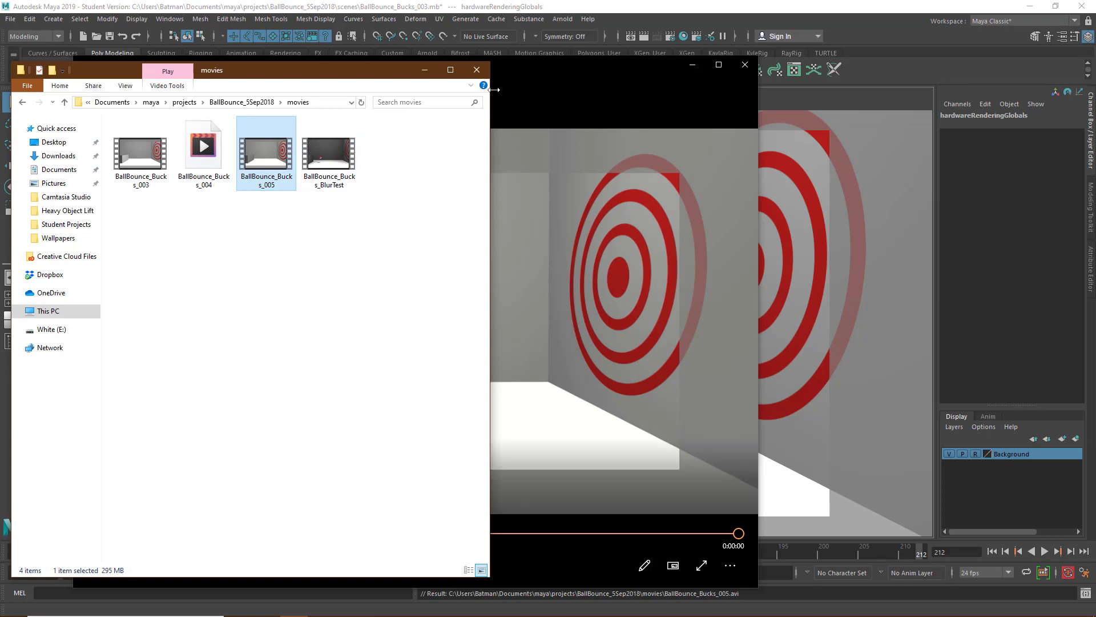
click(478, 69)
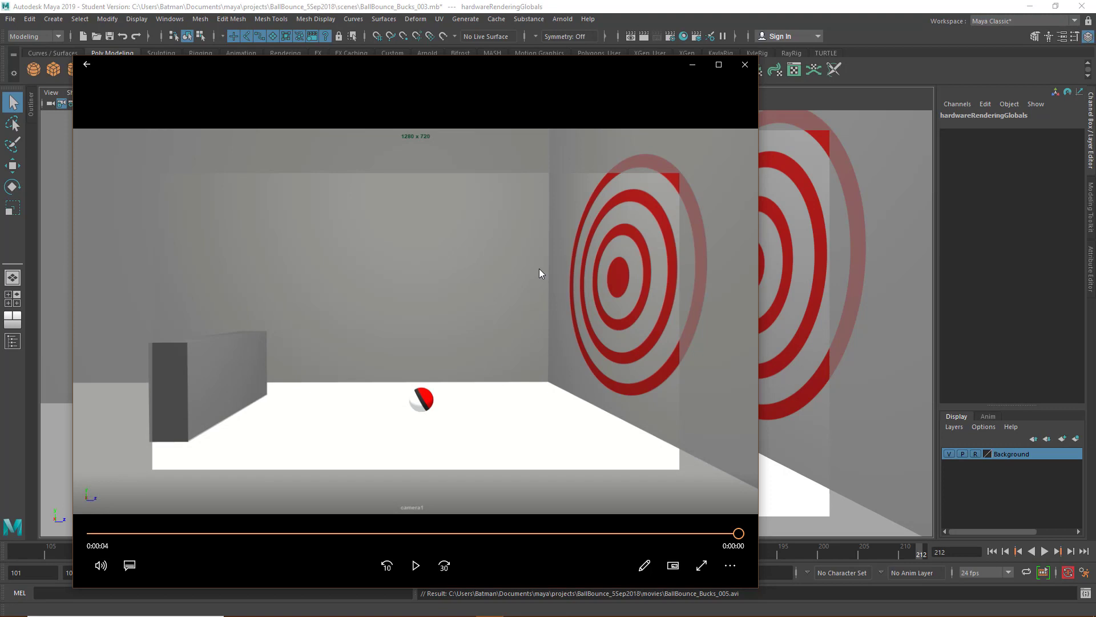
click(745, 64)
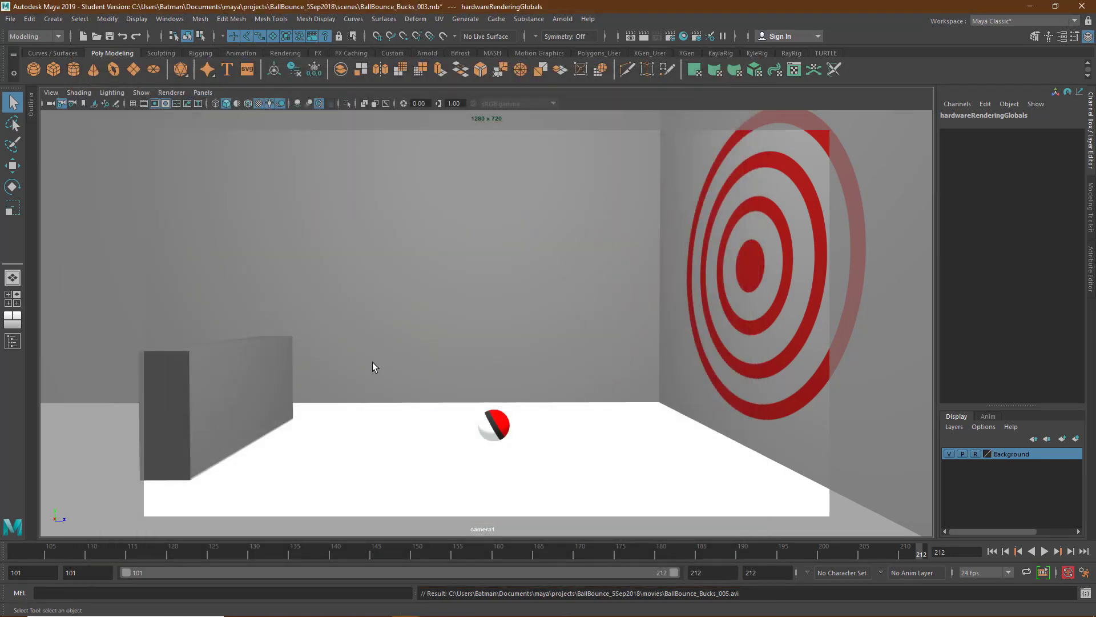